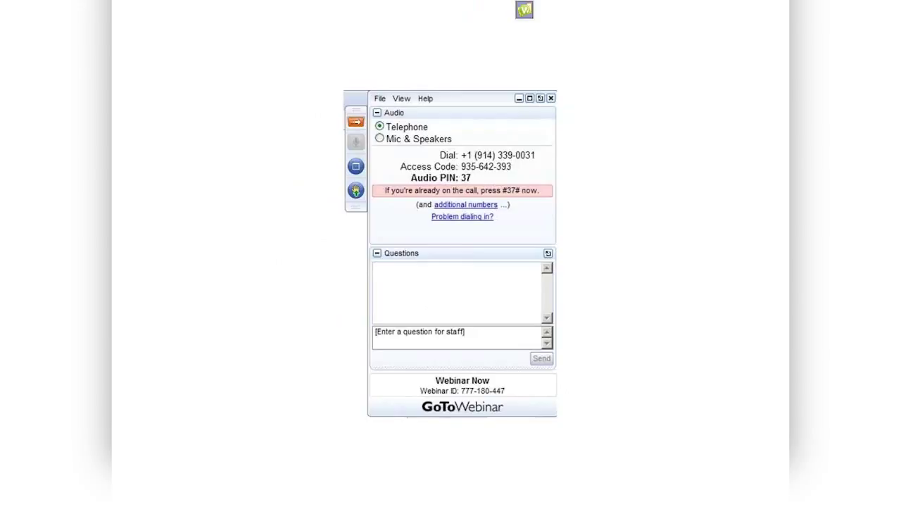
# End the slide show, close the GTWOpener.pptx presentation without saving, and switch to Tabs3
pyautogui.press('Escape')
pyautogui.hotkey('alt', 'f')
pyautogui.press('c')
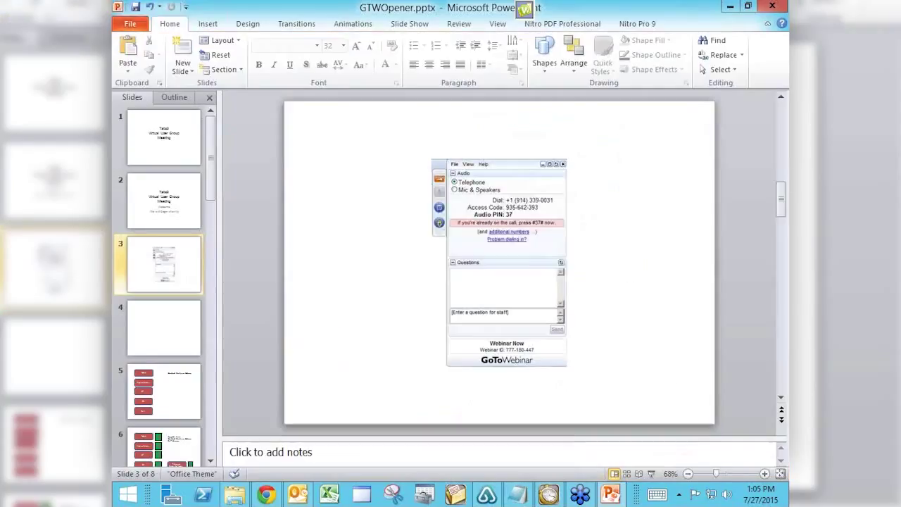
pyautogui.press('n')
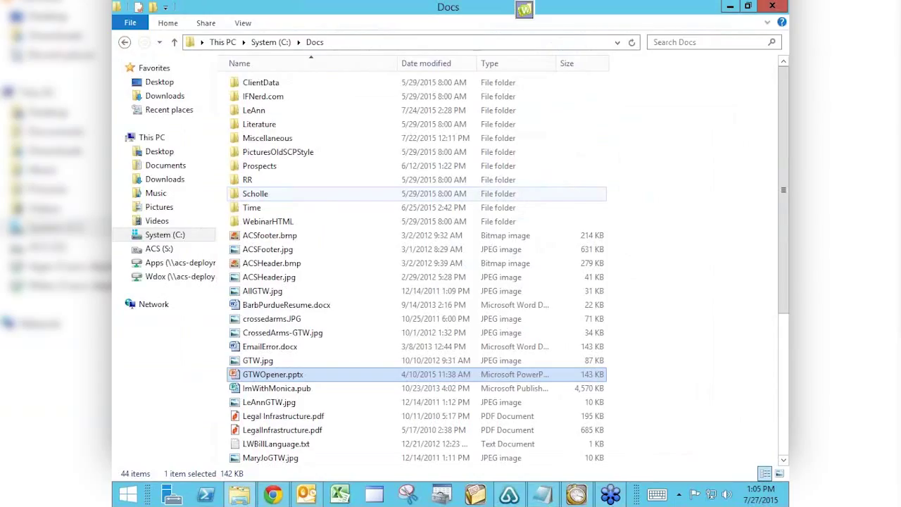
pyautogui.click(576, 496)
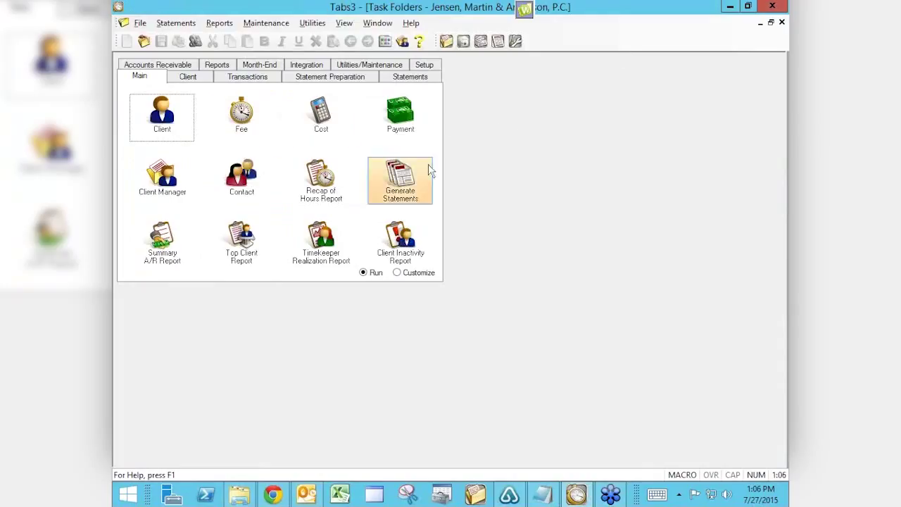
# Open the Detail A/R Report, examine its printer and output options, and close the report without printing
pyautogui.click(218, 66)
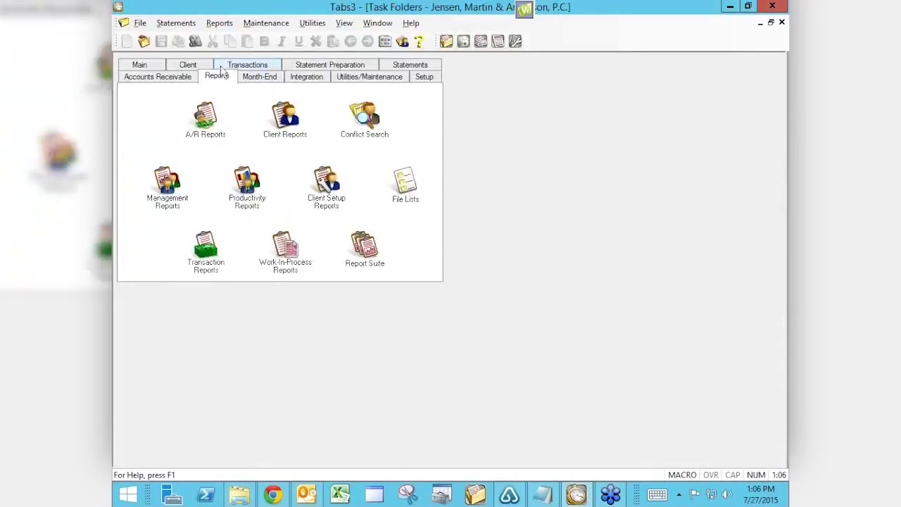
pyautogui.click(205, 118)
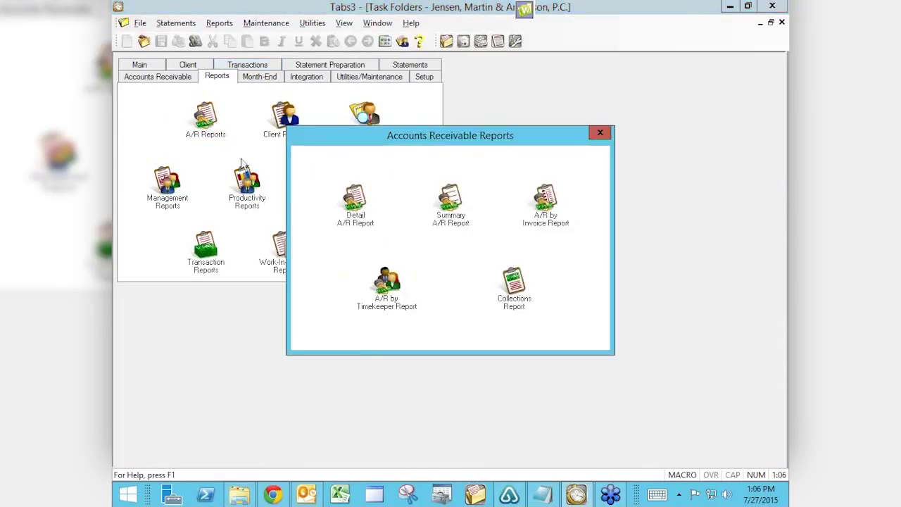
pyautogui.click(355, 199)
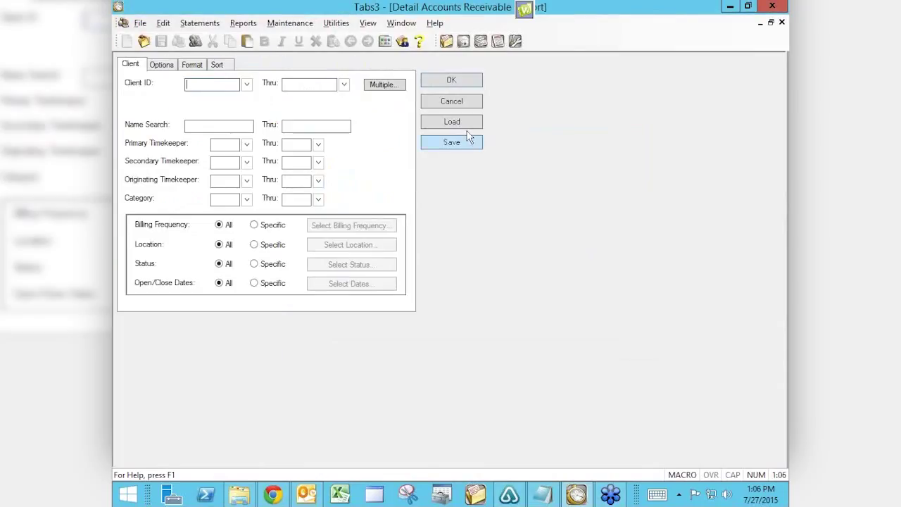
pyautogui.click(446, 82)
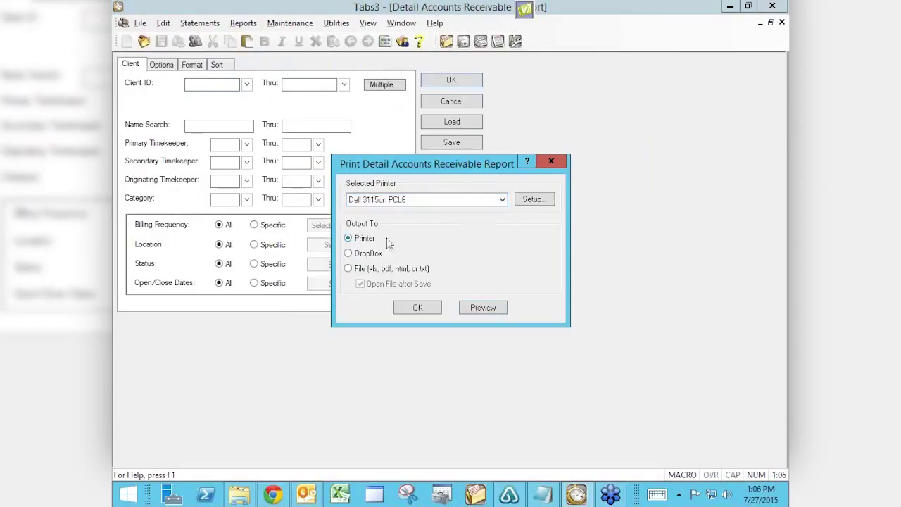
pyautogui.click(551, 162)
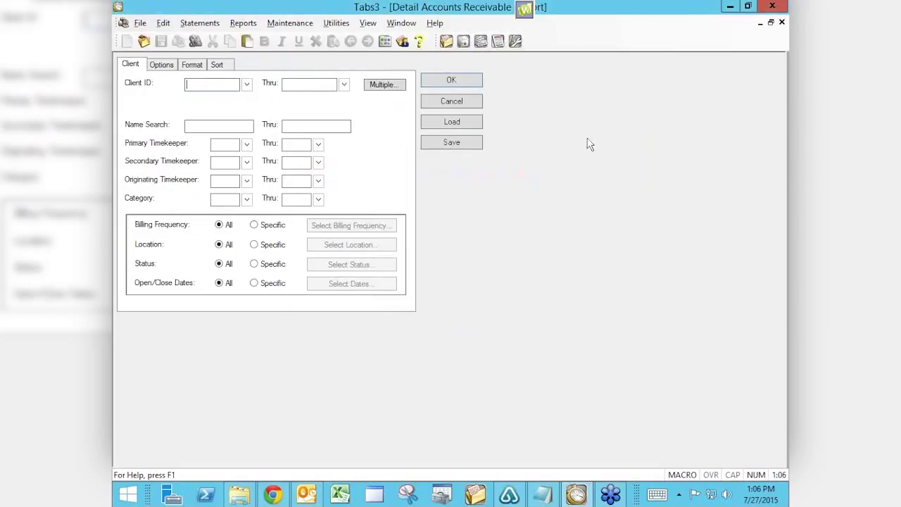
pyautogui.click(782, 23)
# Open Print Setup, keep Dell 3115cn PCL6 as the printer, and examine its page margins and offset settings
pyautogui.click(422, 79)
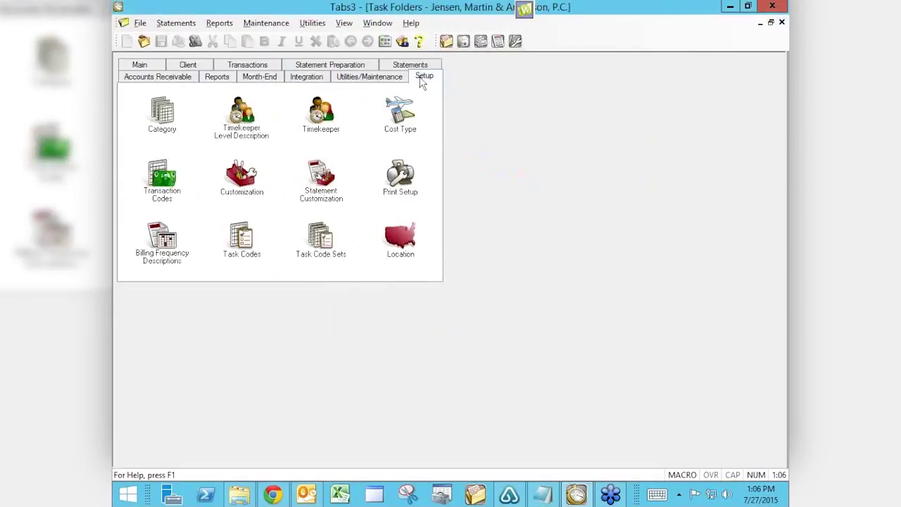
pyautogui.click(401, 179)
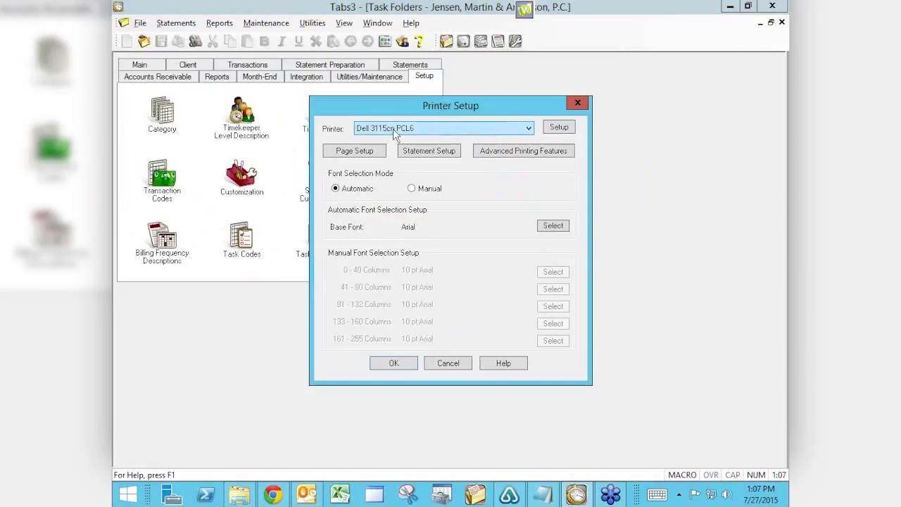
pyautogui.click(530, 128)
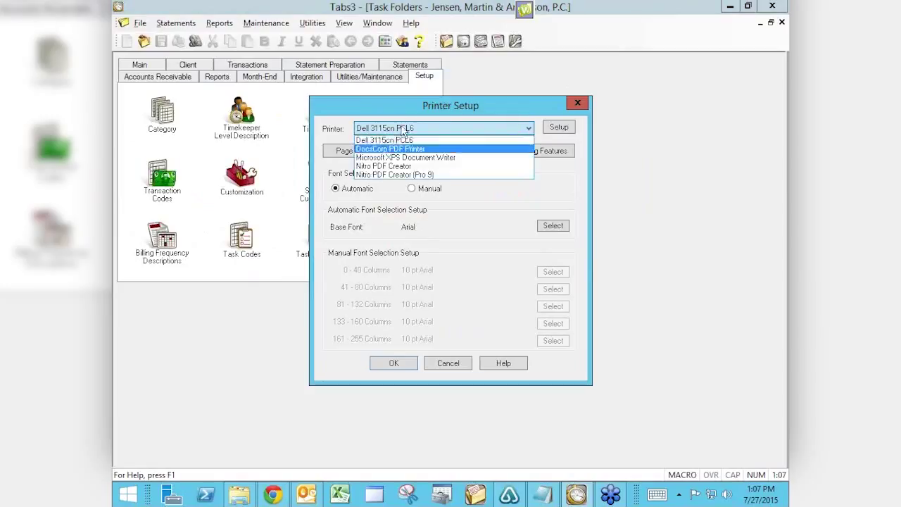
pyautogui.click(448, 138)
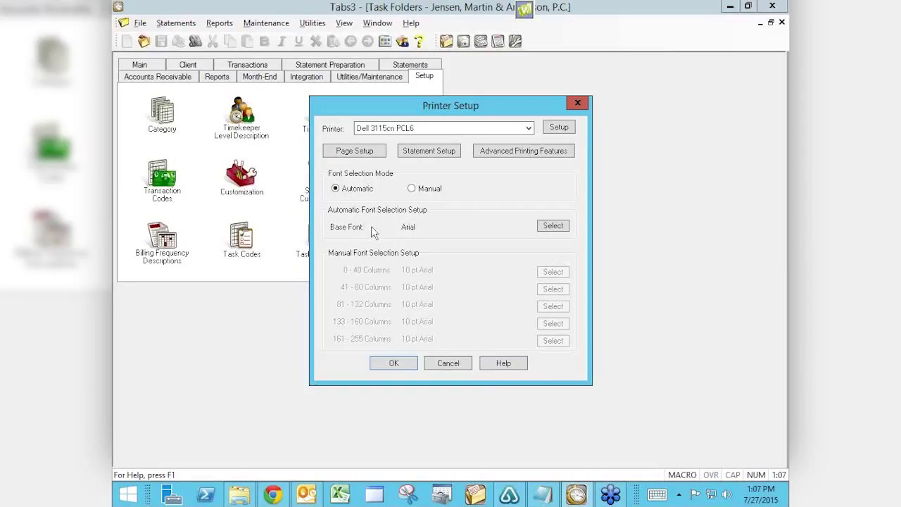
pyautogui.click(342, 153)
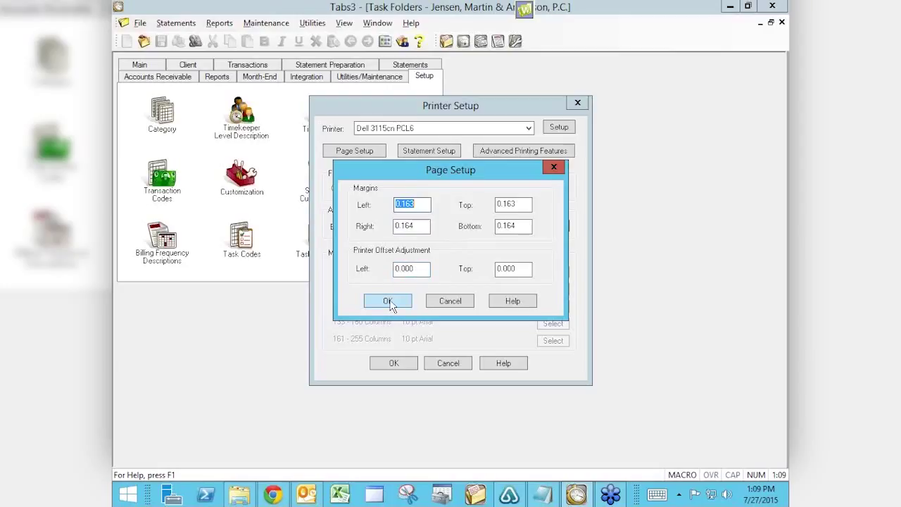
pyautogui.click(458, 303)
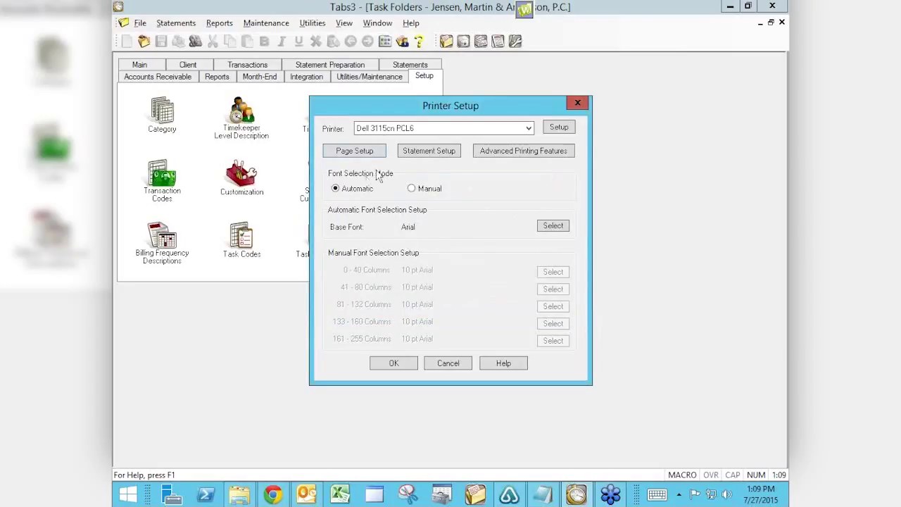
# Open Statement Setup for the printer and examine the normal font choices and the page one paper sources
pyautogui.click(424, 153)
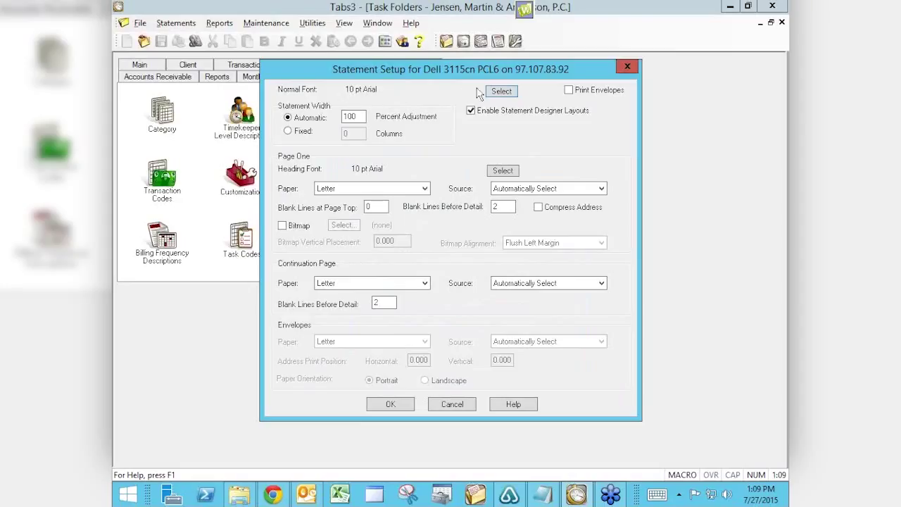
pyautogui.click(502, 91)
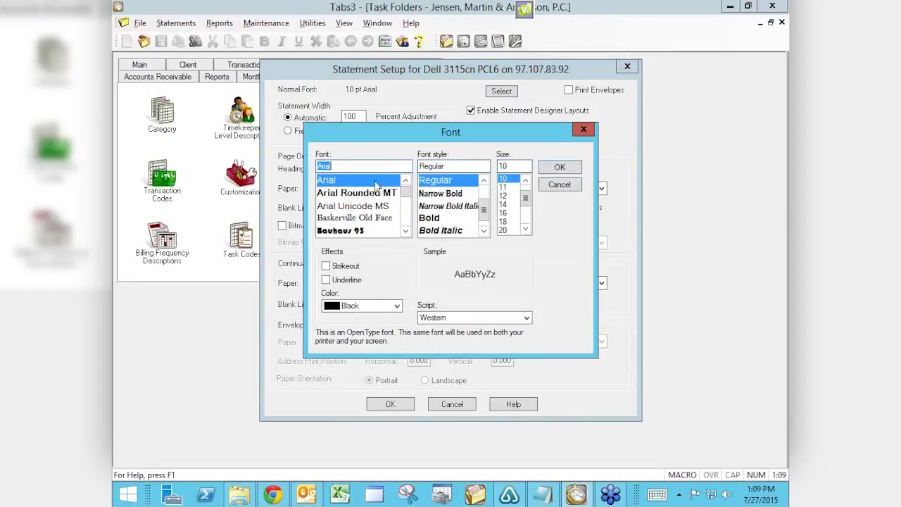
pyautogui.click(583, 129)
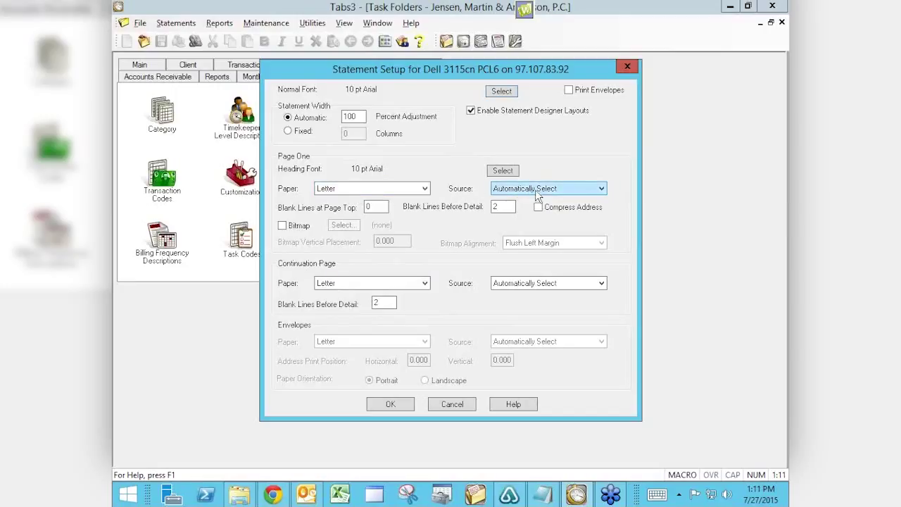
pyautogui.click(575, 196)
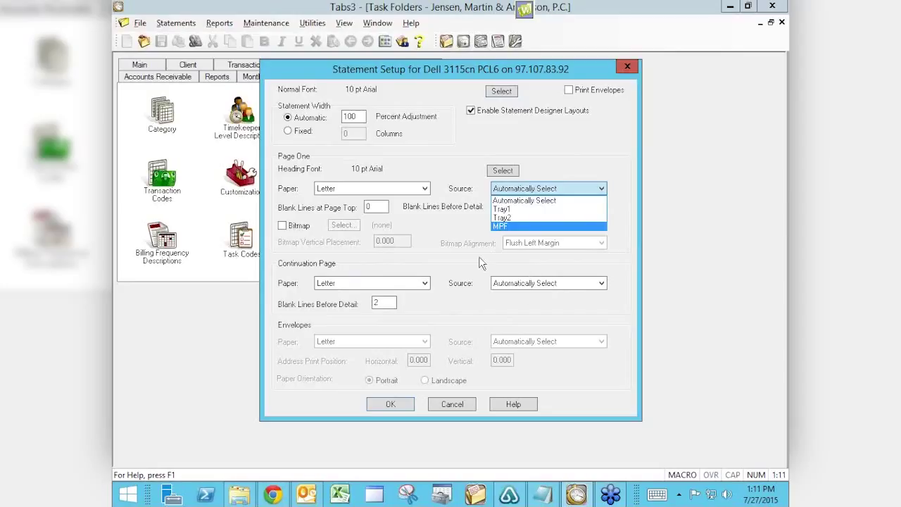
pyautogui.click(462, 268)
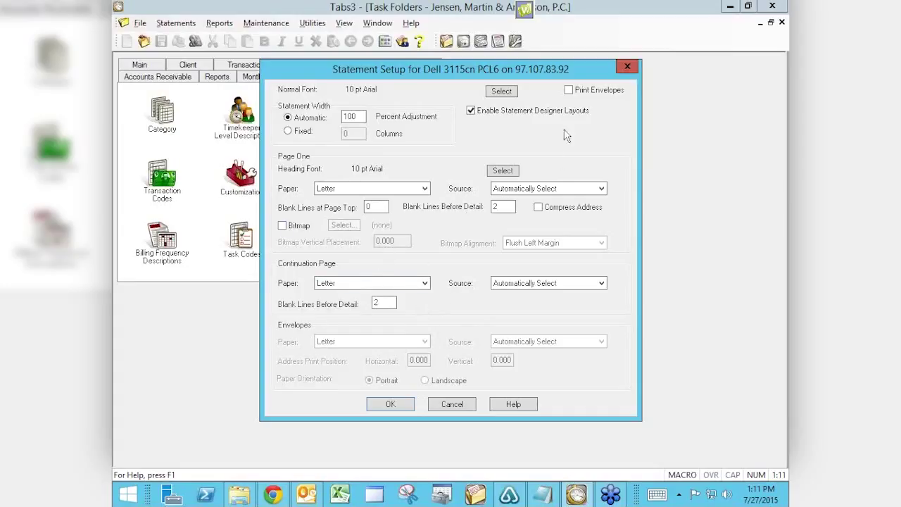
# Turn on Print Envelopes, check the envelope paper sources, and cancel the statement setup changes
pyautogui.click(569, 91)
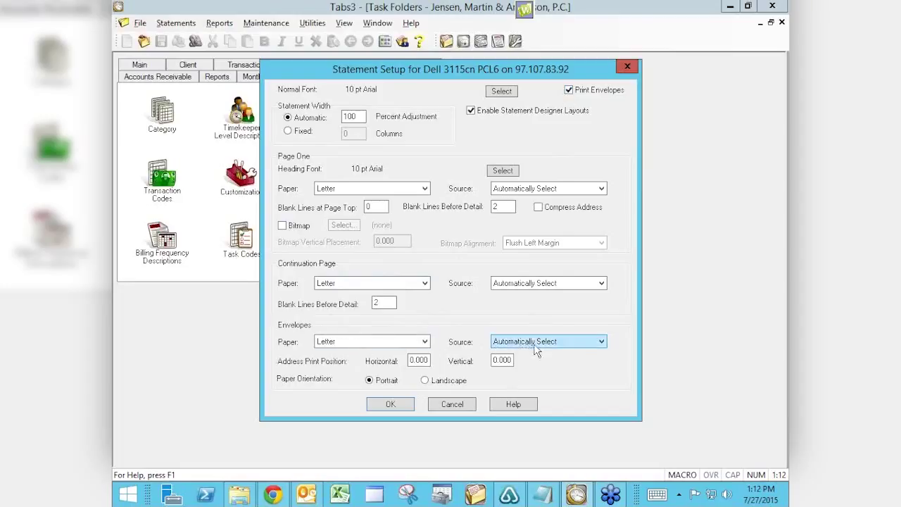
pyautogui.click(601, 342)
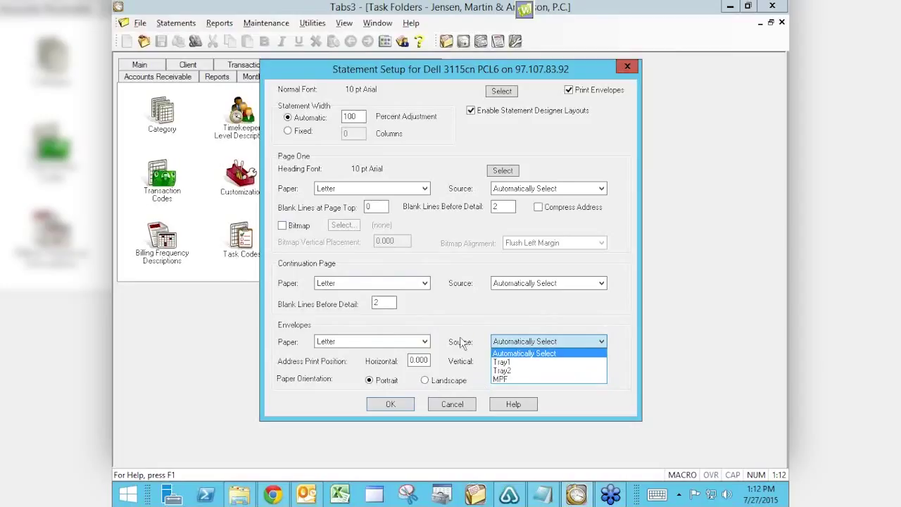
pyautogui.click(626, 69)
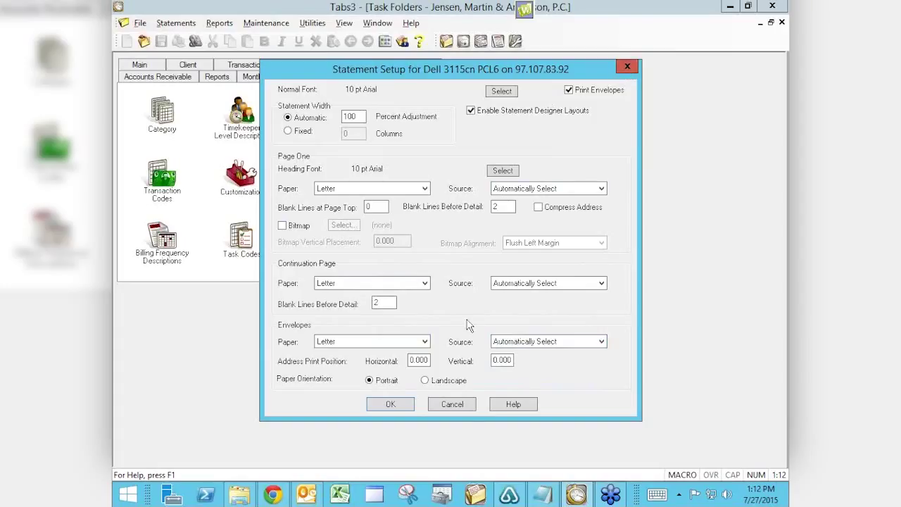
pyautogui.click(452, 405)
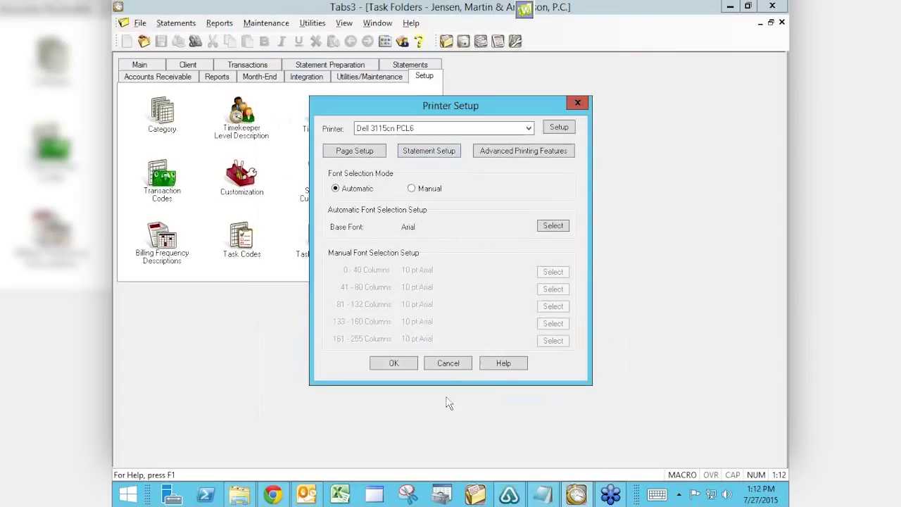
# Examine Advanced Printing Features, turn Print Footer off and back on, and close the printer setup without saving
pyautogui.click(495, 150)
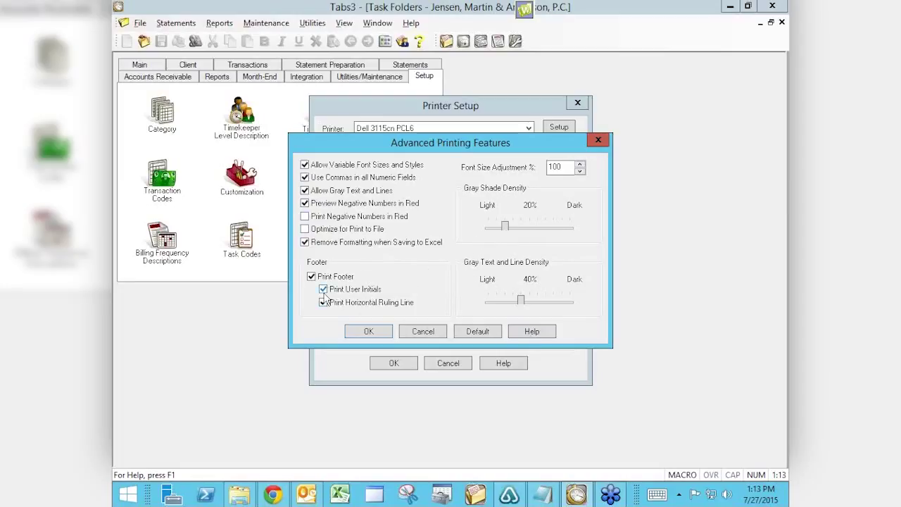
pyautogui.click(311, 276)
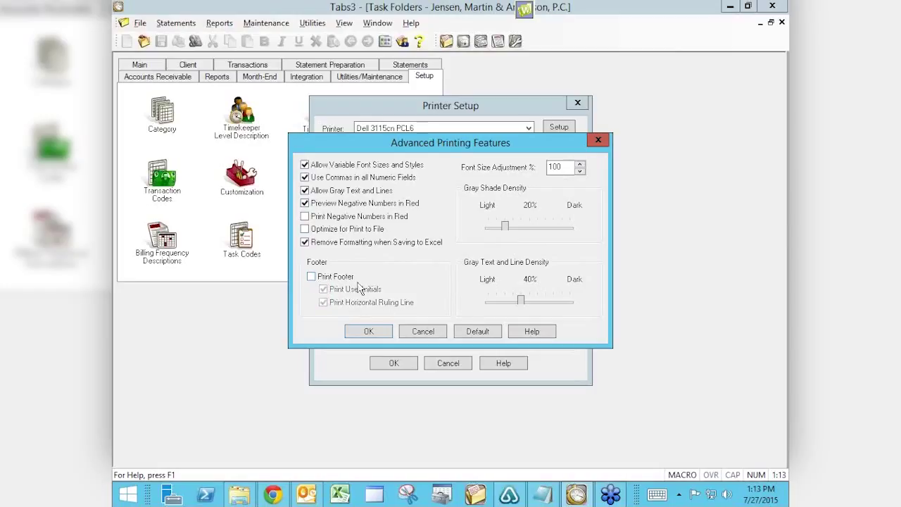
pyautogui.click(312, 277)
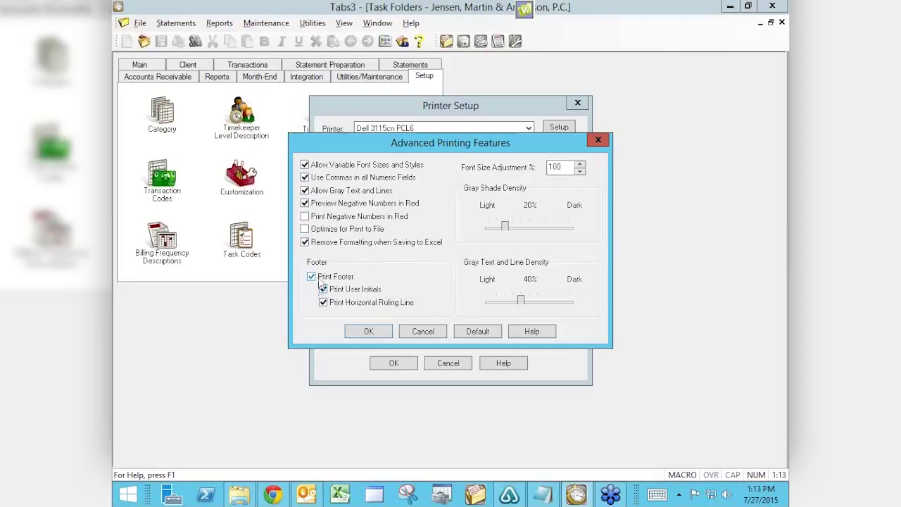
pyautogui.click(468, 335)
pyautogui.click(601, 140)
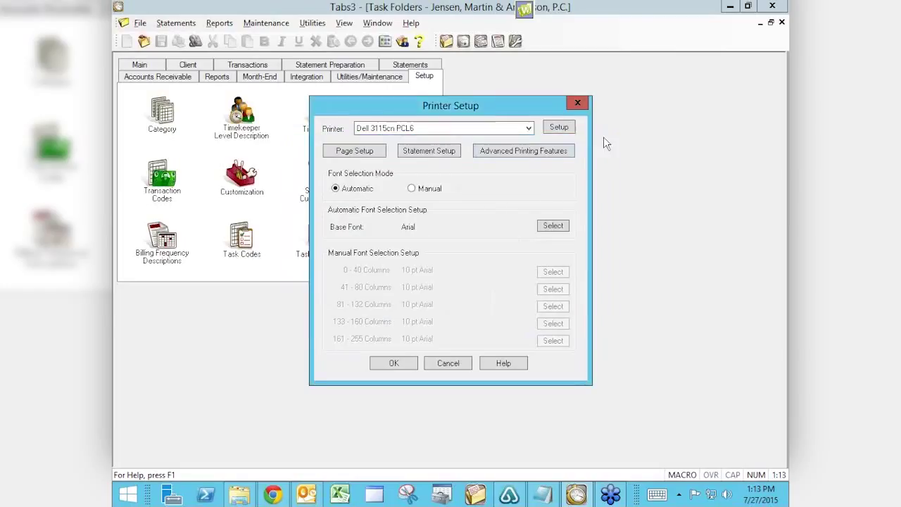
pyautogui.click(577, 103)
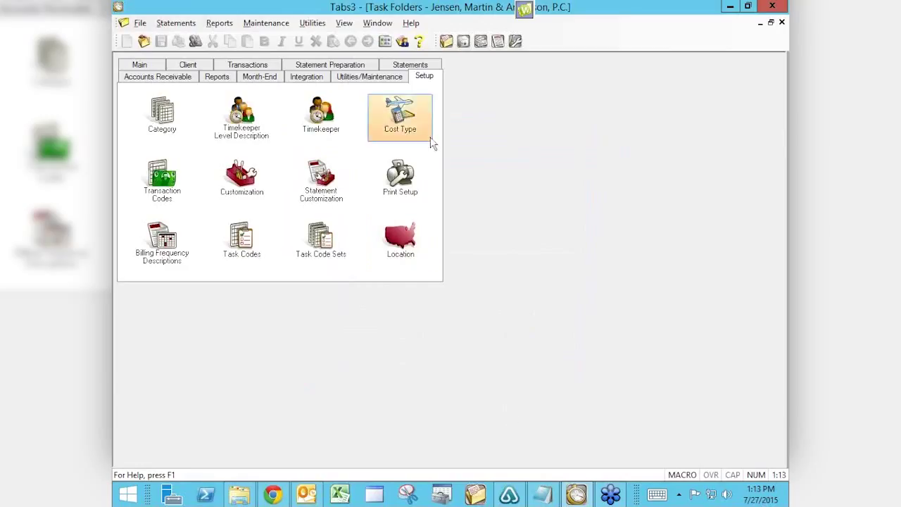
# Switch to APS, dismiss the sample data notice, and open Print Setup to check the page margins
pyautogui.click(479, 41)
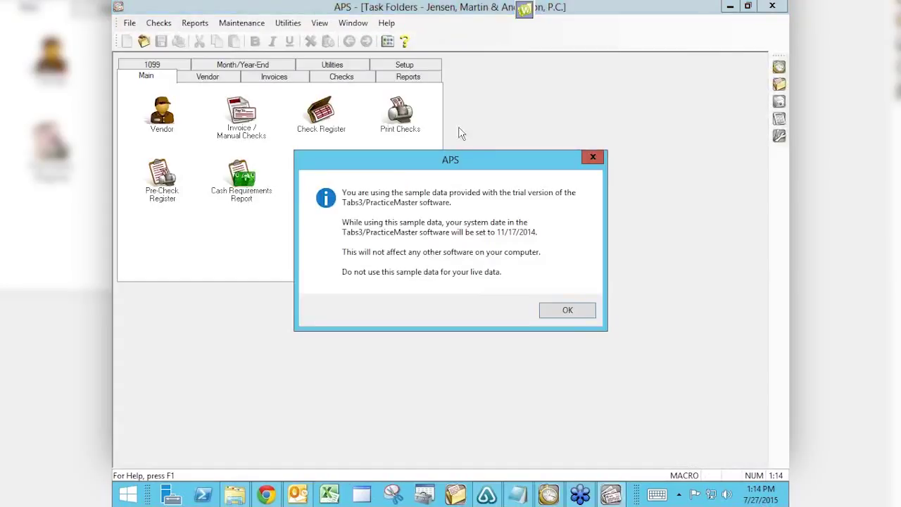
pyautogui.click(560, 308)
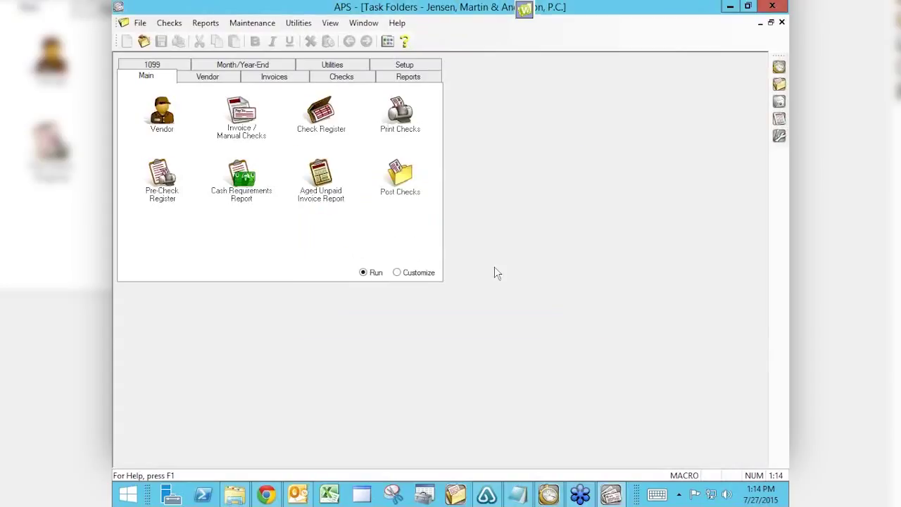
pyautogui.click(391, 67)
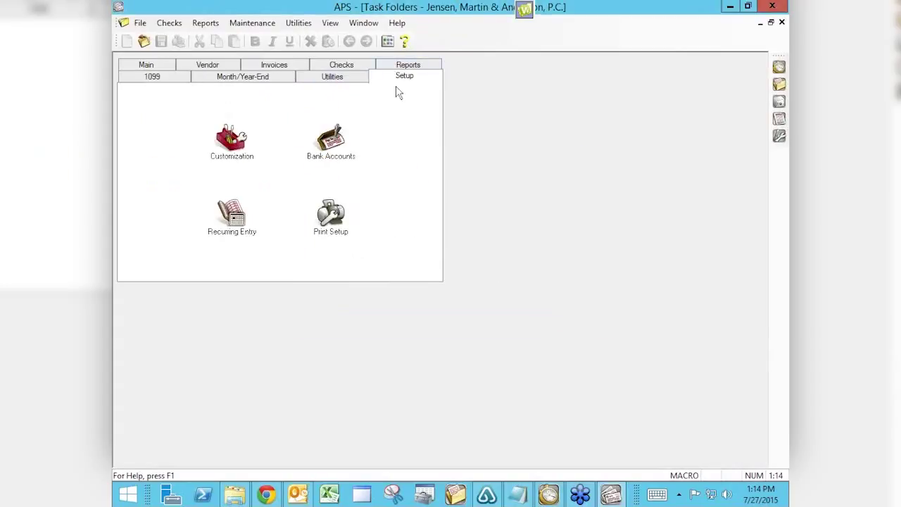
pyautogui.click(313, 218)
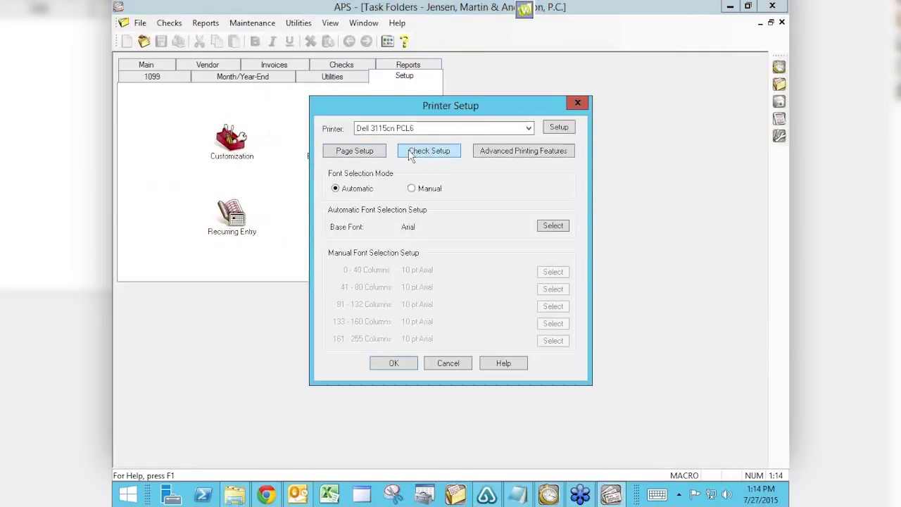
pyautogui.click(356, 152)
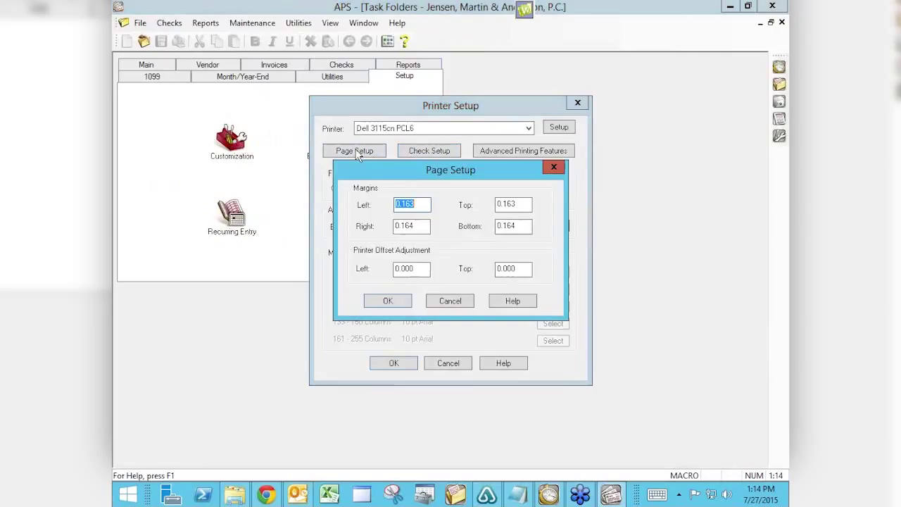
pyautogui.click(448, 301)
# Examine the APS check printer options, try Print Duplicate Stub, Print Check Number and Check Numbers Preprinted on Check, and cancel the changes
pyautogui.click(416, 155)
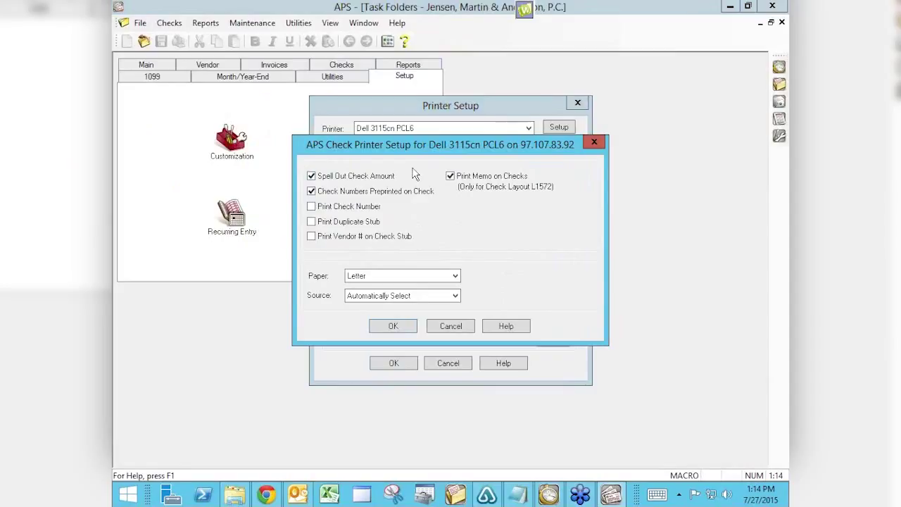
pyautogui.click(315, 225)
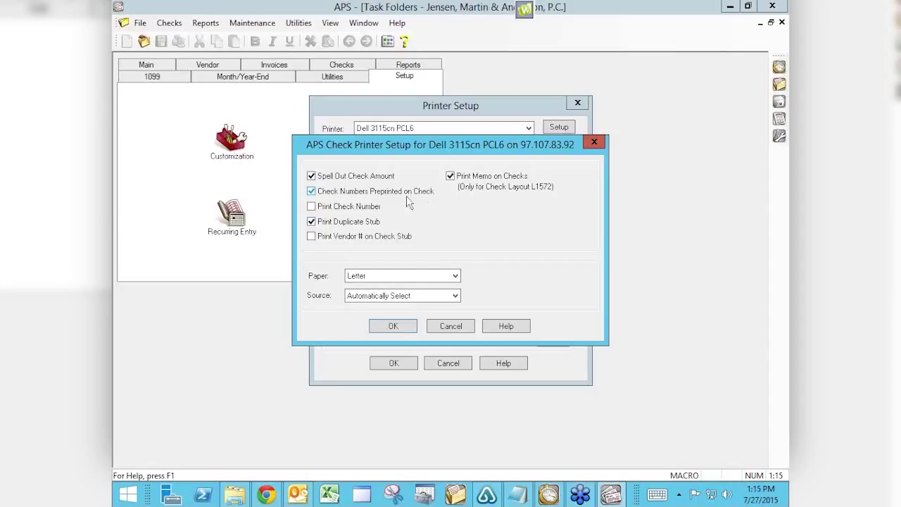
pyautogui.click(311, 191)
pyautogui.click(311, 206)
pyautogui.click(312, 191)
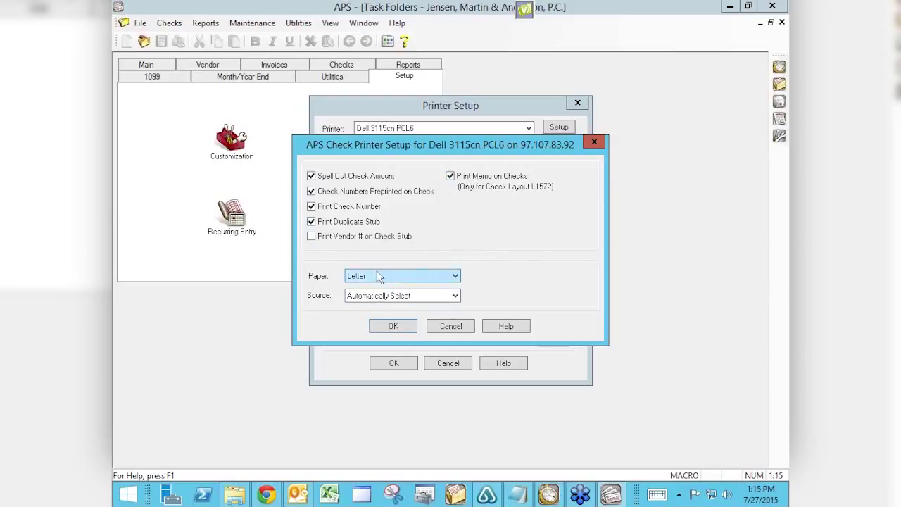
pyautogui.click(451, 328)
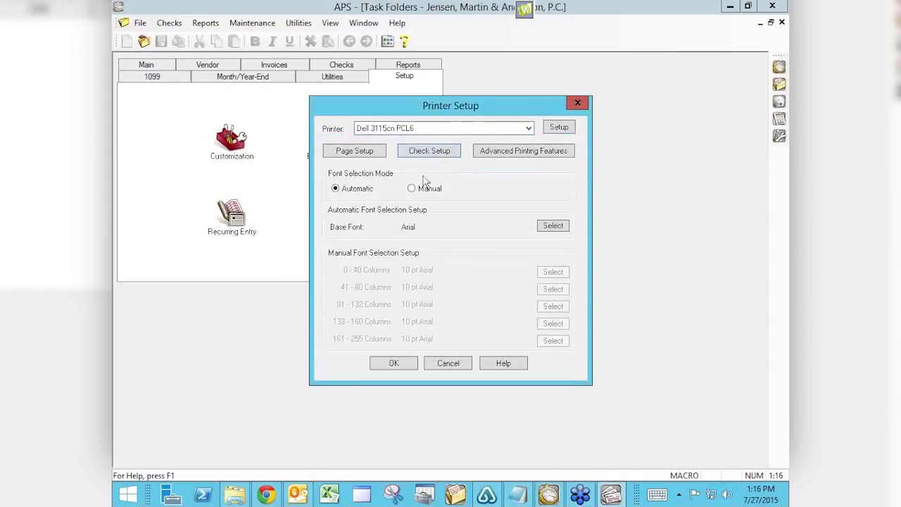
# Review the Advanced Printing Features, and compare the Manual and Automatic font selection modes, leaving the mode on Automatic
pyautogui.click(511, 153)
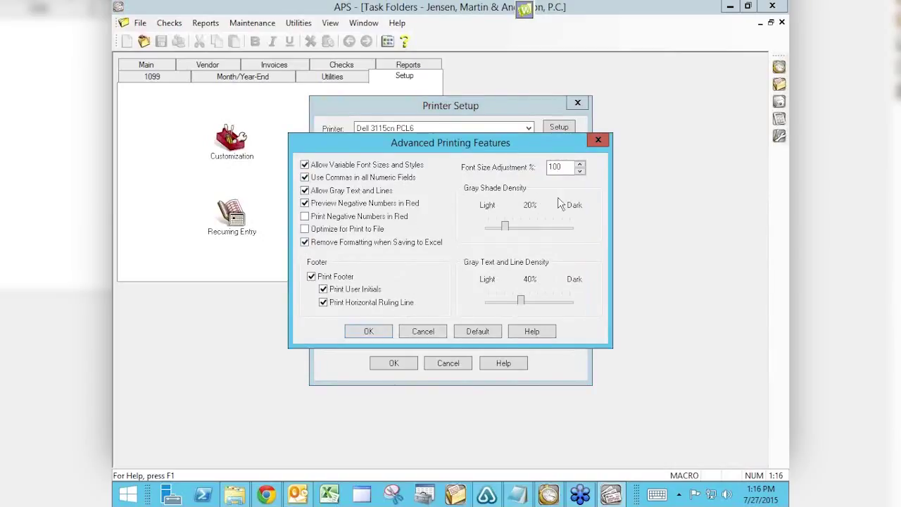
pyautogui.click(598, 140)
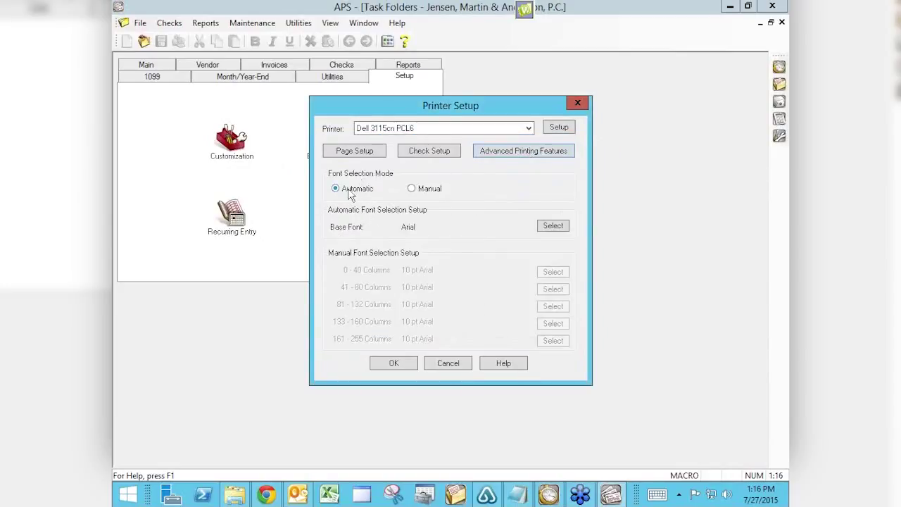
pyautogui.click(412, 189)
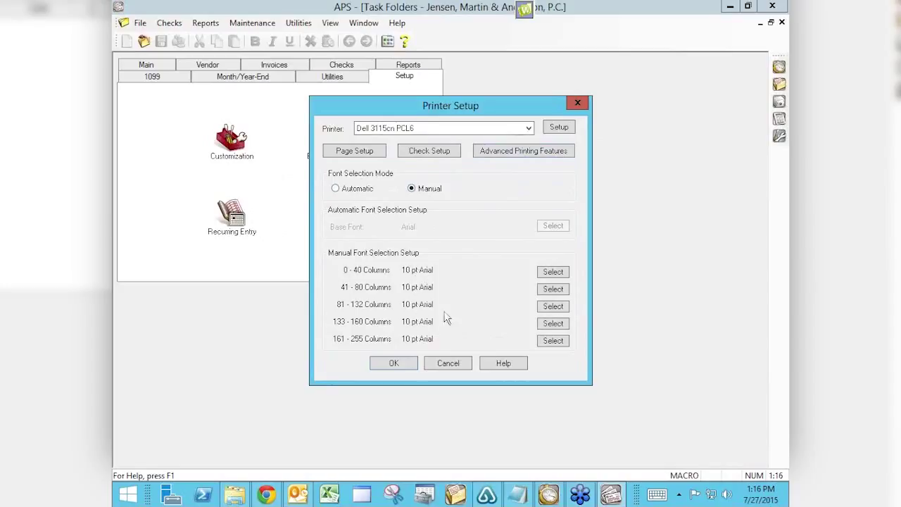
pyautogui.click(336, 190)
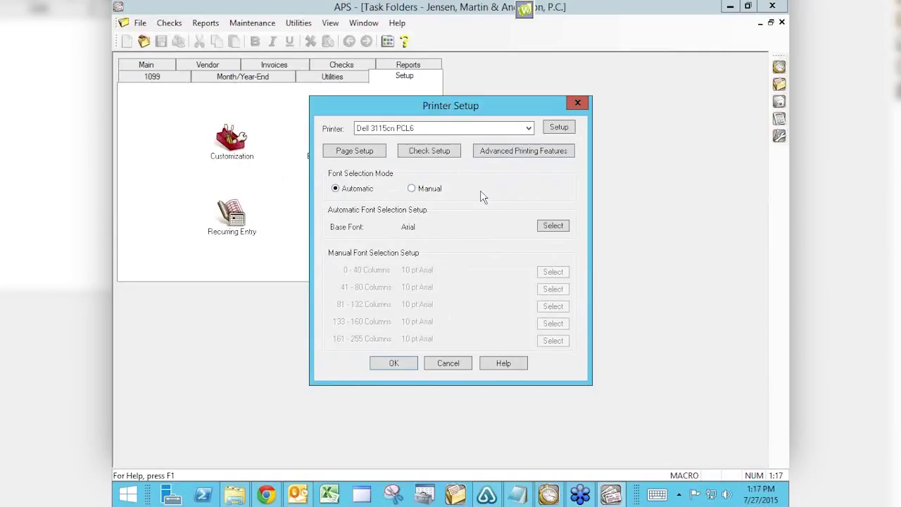
# Switch to Chrome, load support.tabs3.com in a new tab, and minimize the browser
pyautogui.click(270, 496)
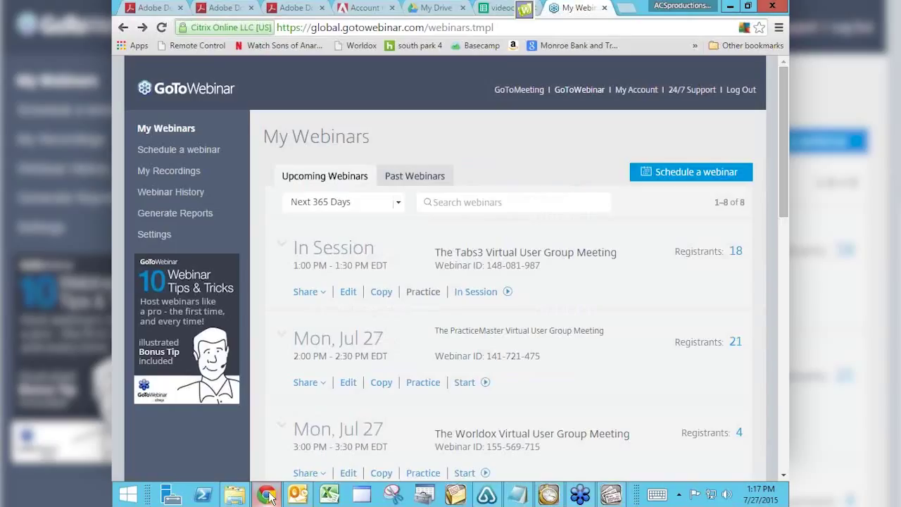
pyautogui.click(387, 28)
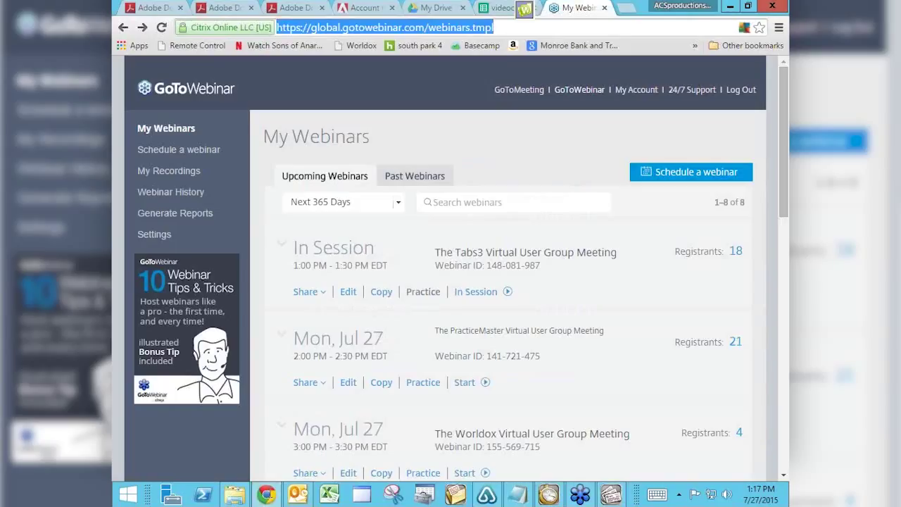
pyautogui.hotkey('ctrl', 't')
pyautogui.write('sup')
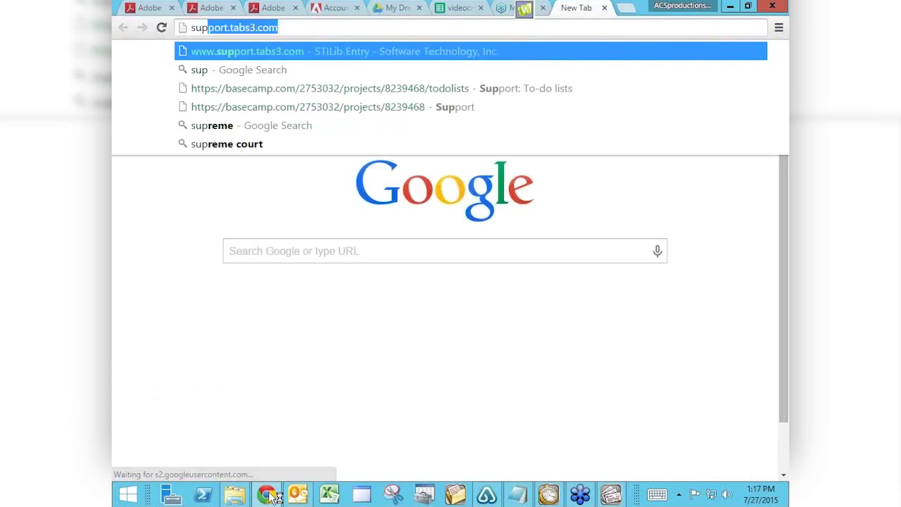
pyautogui.write('port.tabs3.com')
pyautogui.press('Down')
pyautogui.press('Down')
pyautogui.press('Return')
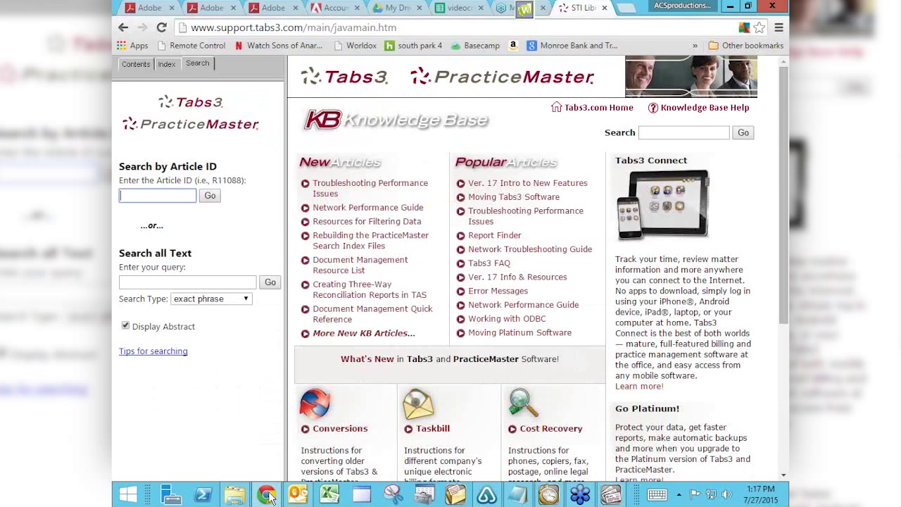
pyautogui.click(731, 8)
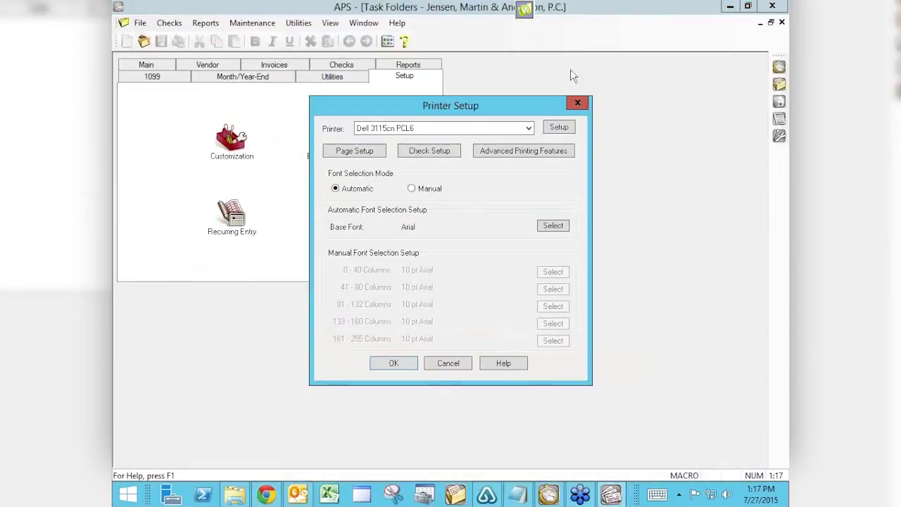
# Cancel the APS printer setup and open the online Knowledge Base from within APS
pyautogui.click(447, 363)
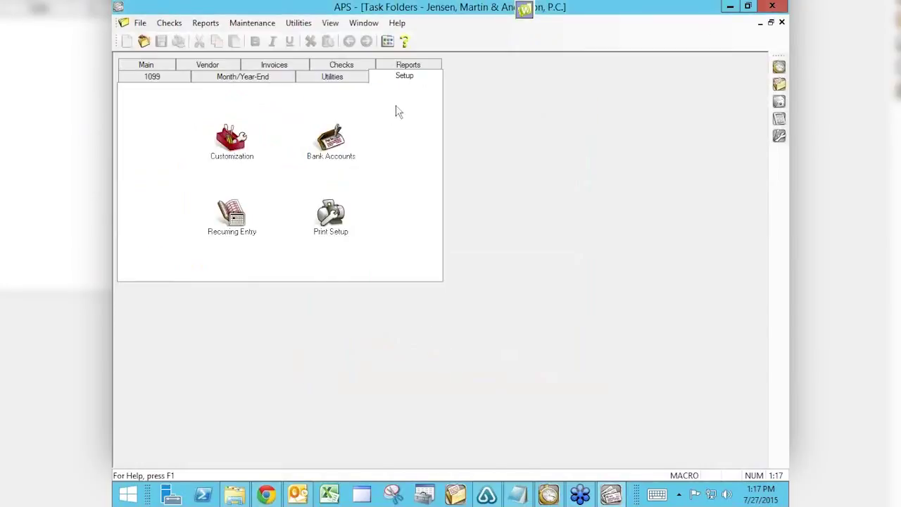
pyautogui.click(398, 23)
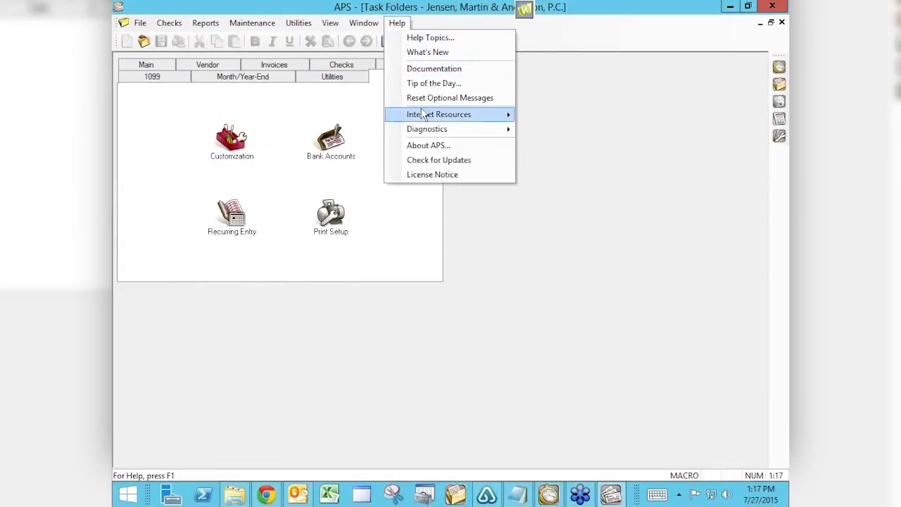
pyautogui.moveTo(424, 116)
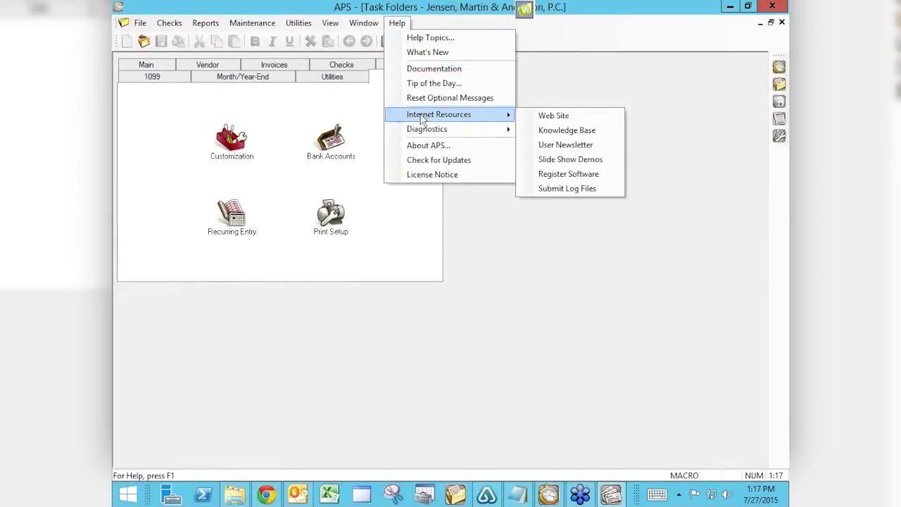
pyautogui.click(552, 132)
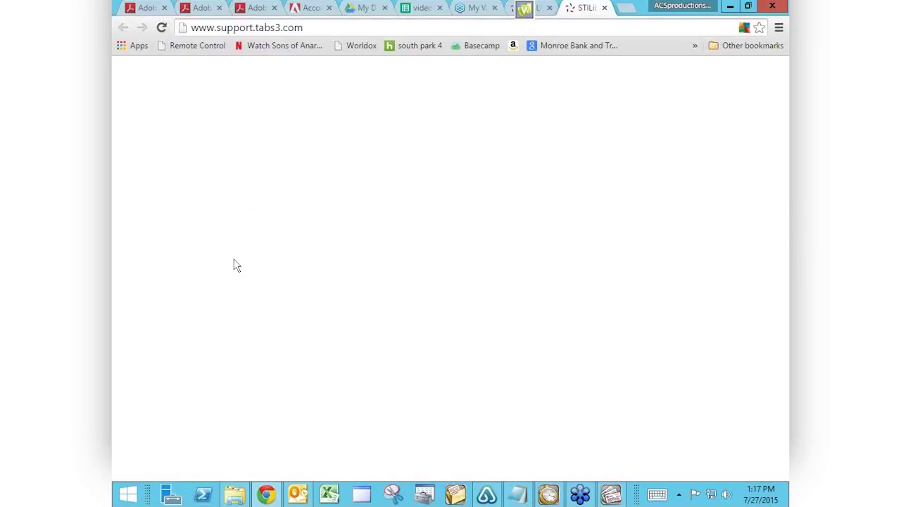
# Shorten the web address to support.tabs3.com without the www prefix and load the Knowledge Base page
pyautogui.click(218, 30)
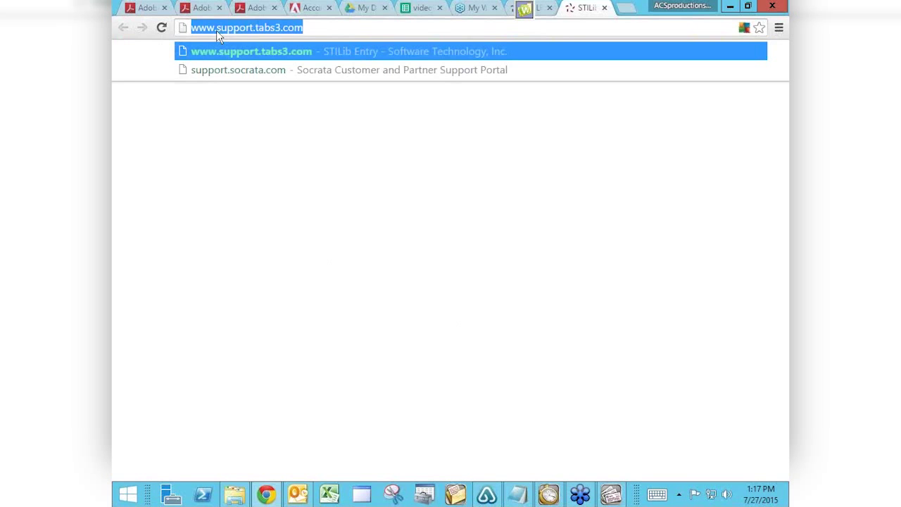
pyautogui.click(217, 30)
pyautogui.press('BackSpace')
pyautogui.press('BackSpace')
pyautogui.press('BackSpace')
pyautogui.press('BackSpace')
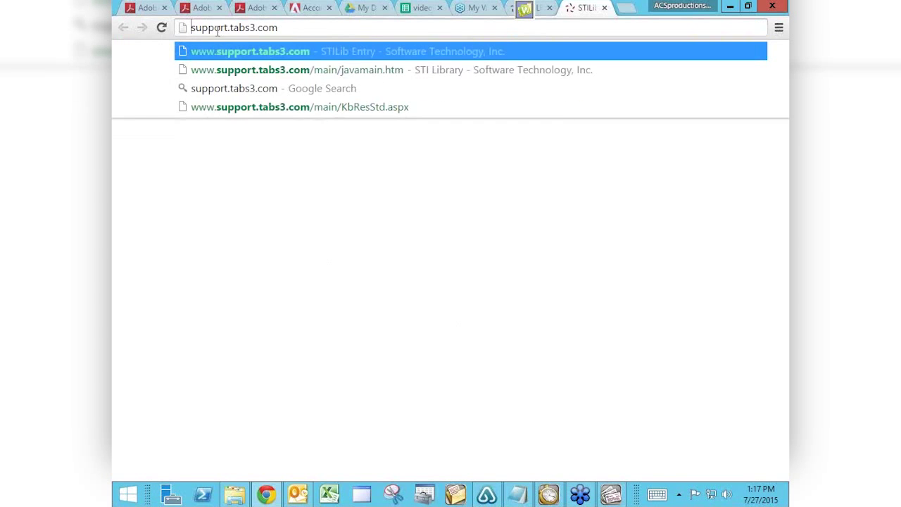
pyautogui.press('Return')
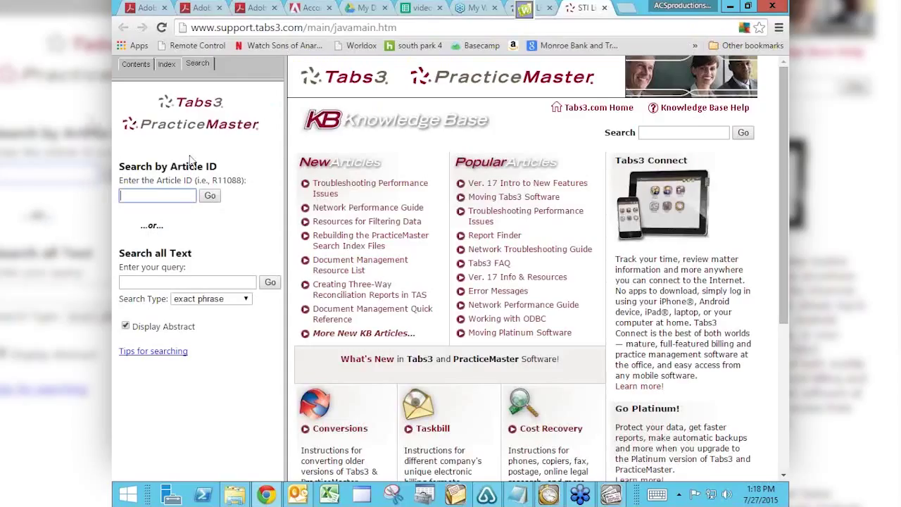
# Look up Knowledge Base article R10776 by its ID and examine its summary and setup instructions
pyautogui.write('R10776')
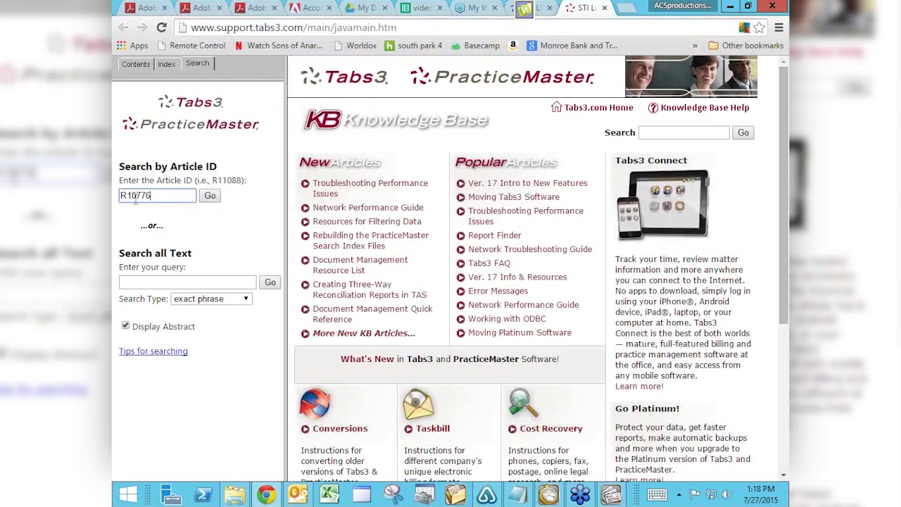
pyautogui.click(209, 195)
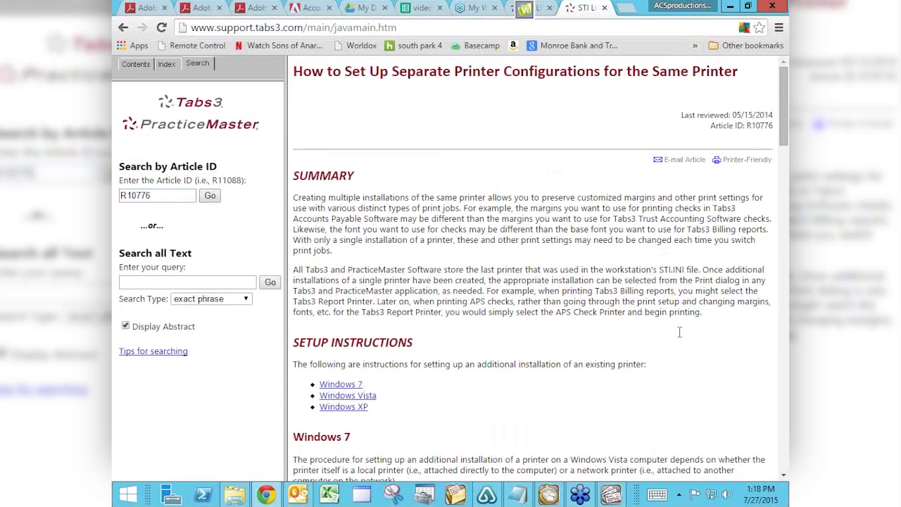
pyautogui.scroll(-1, 397, 303)
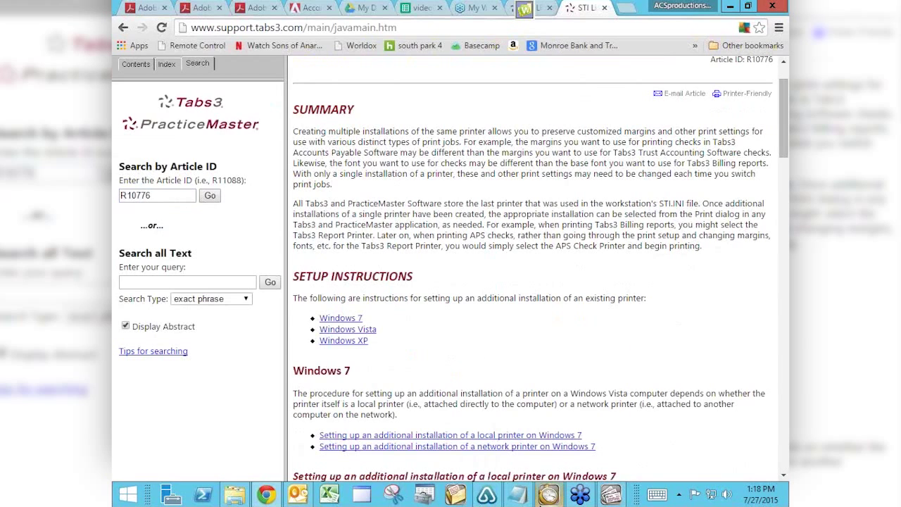
# Switch back to APS, reopen Print Setup to check the list of available printers, and close it without saving
pyautogui.click(610, 495)
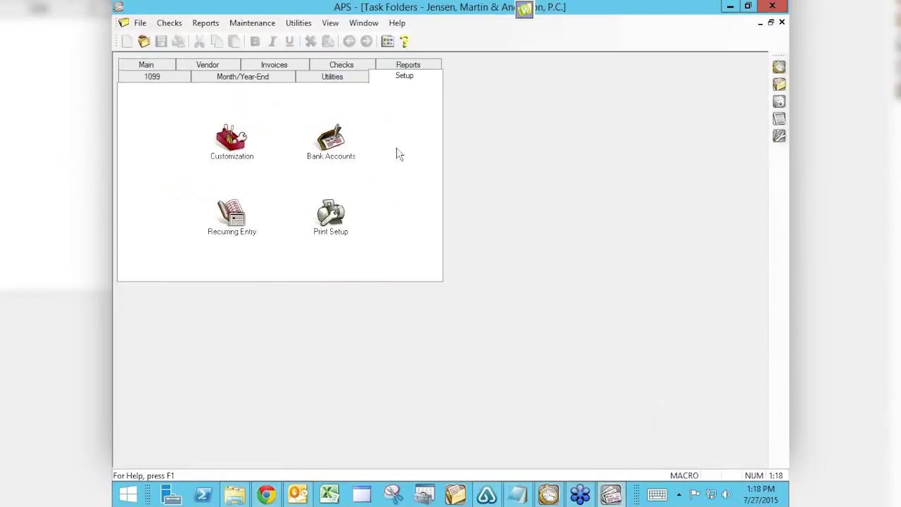
pyautogui.click(147, 65)
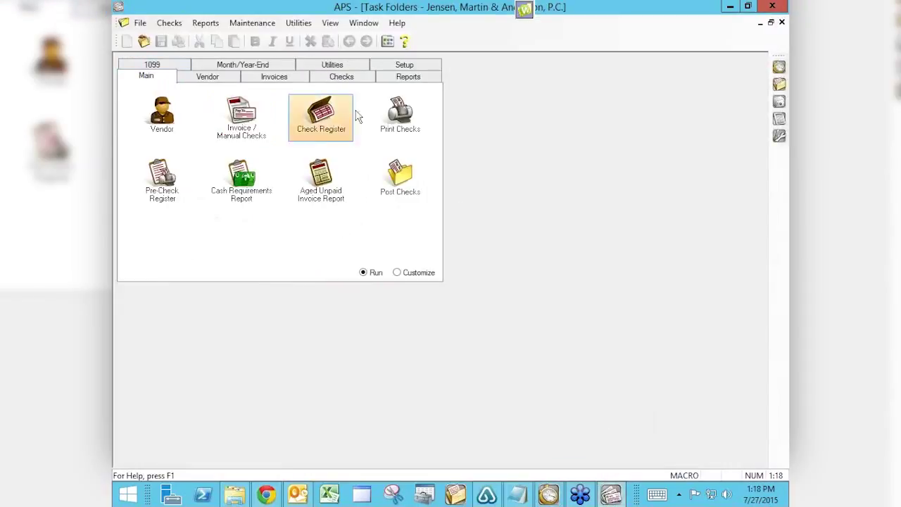
pyautogui.click(404, 66)
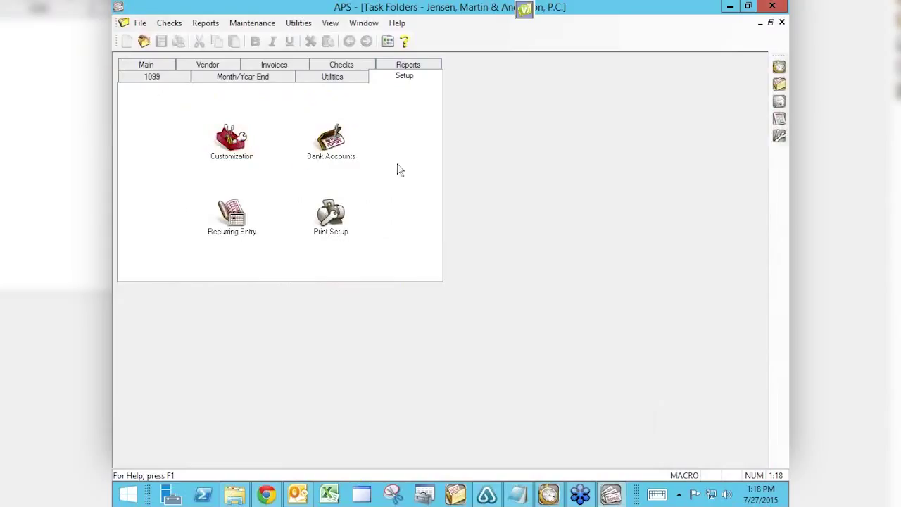
pyautogui.click(309, 218)
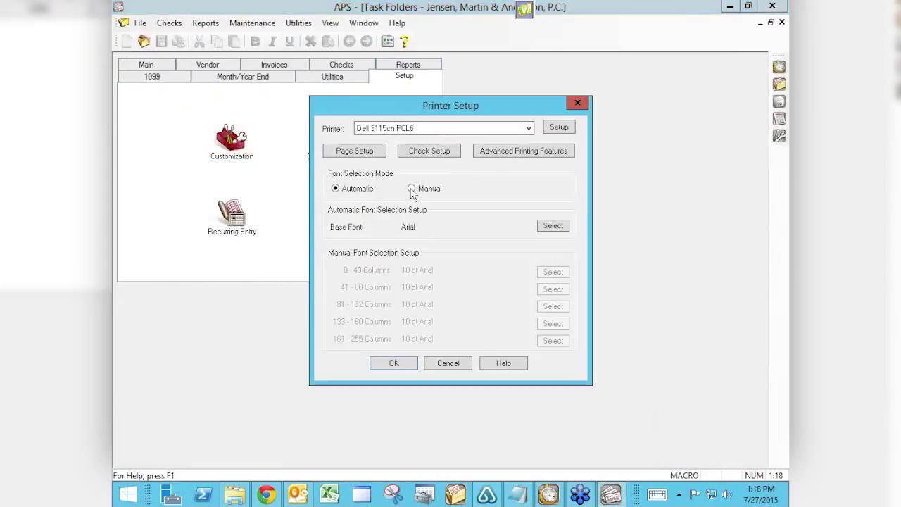
pyautogui.click(529, 130)
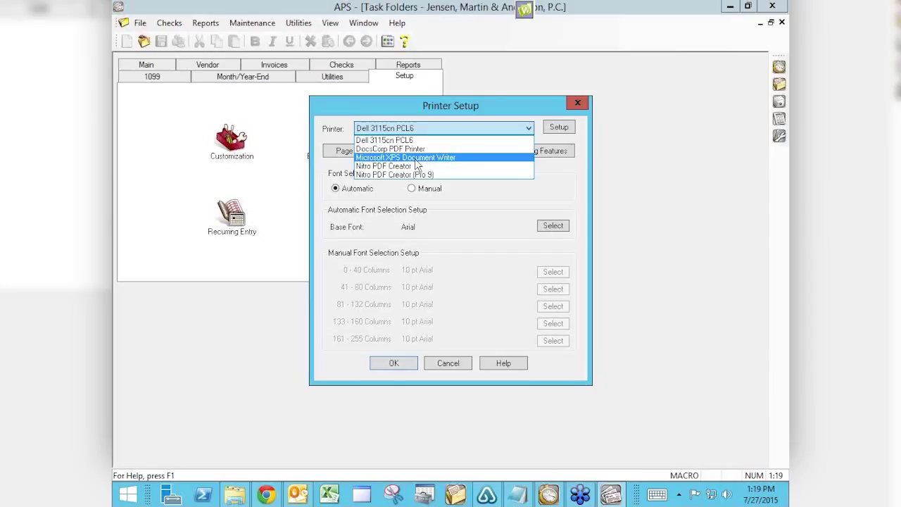
pyautogui.click(580, 109)
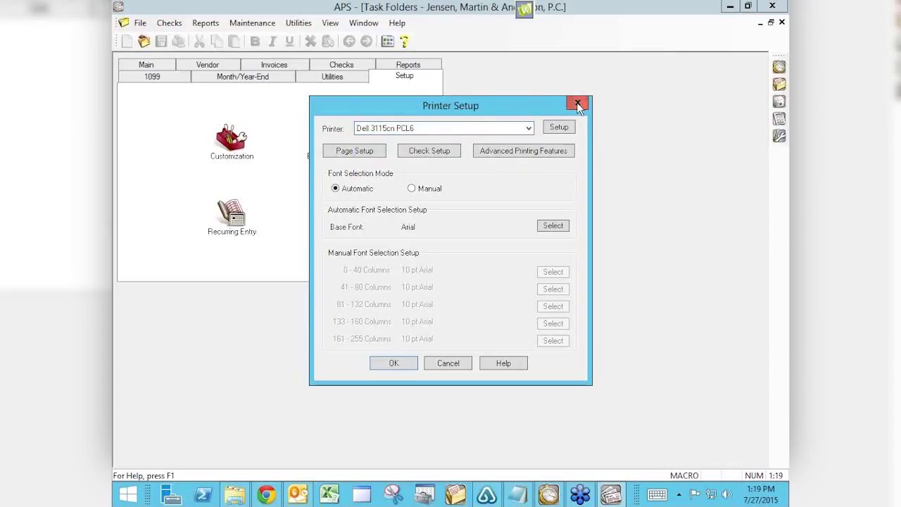
pyautogui.click(577, 104)
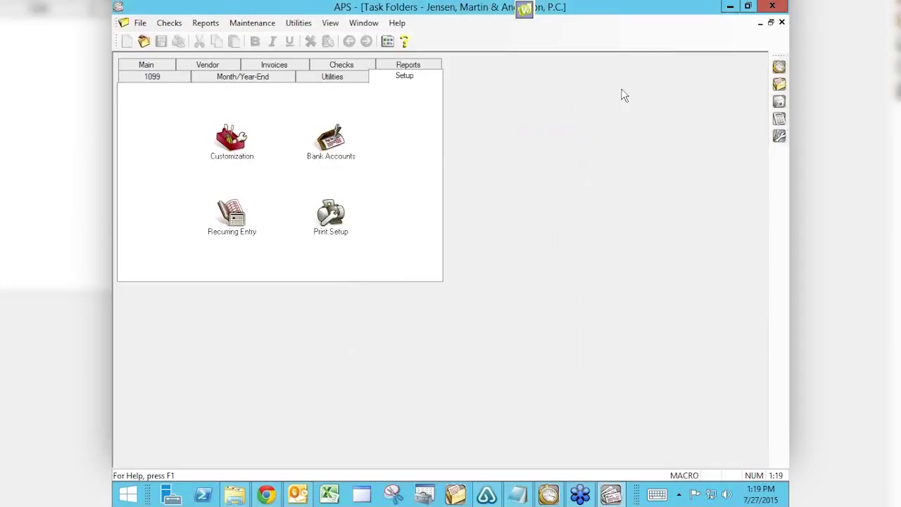
# Close APS, switch to Tabs3, and display the Main task folder after a look at the Client one
pyautogui.click(770, 7)
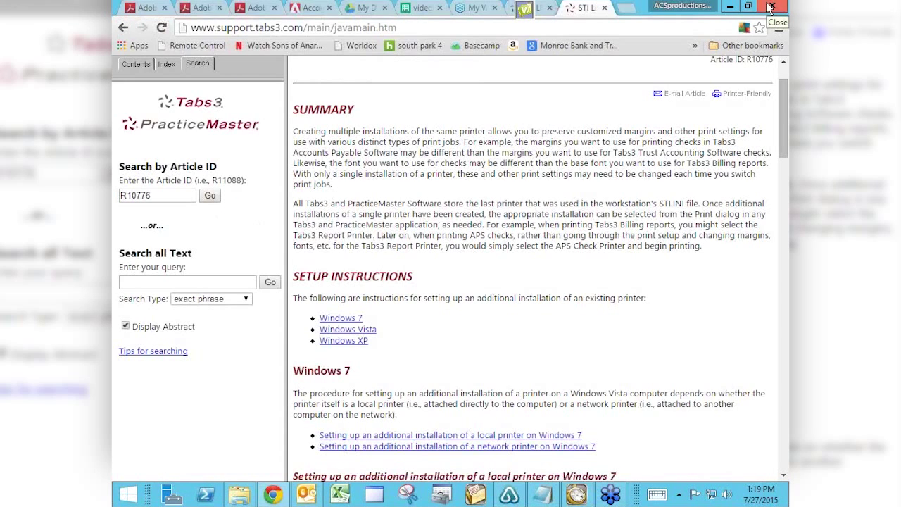
pyautogui.click(575, 495)
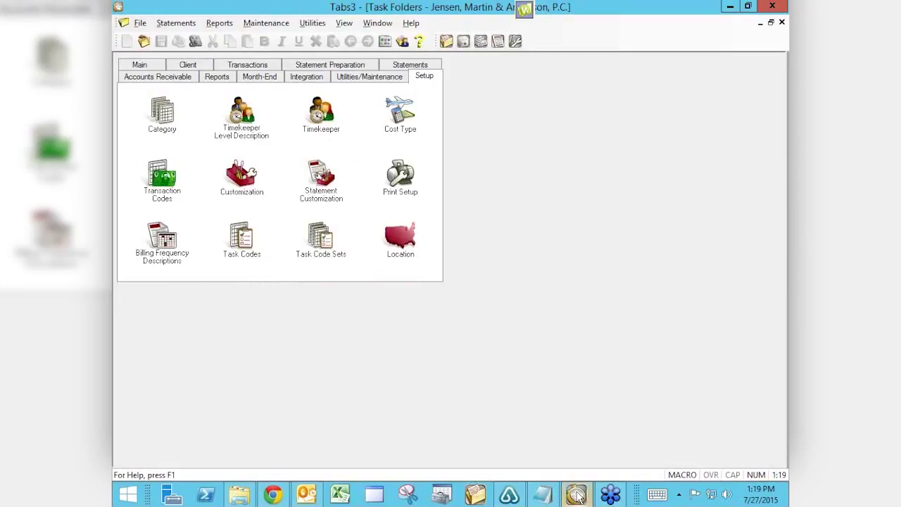
pyautogui.click(140, 65)
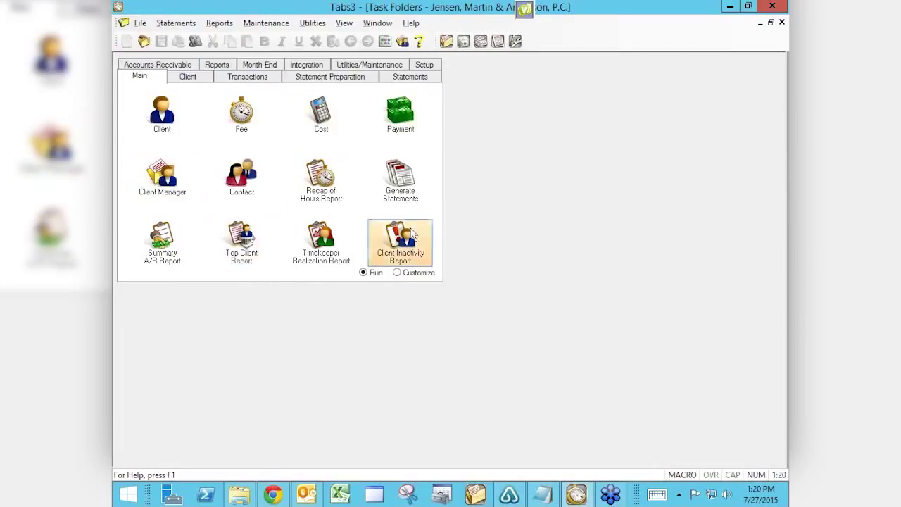
pyautogui.click(189, 77)
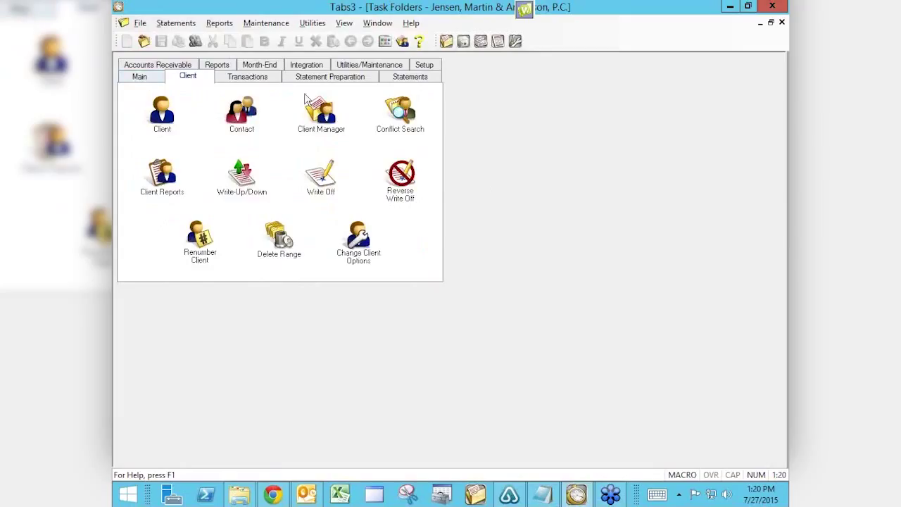
pyautogui.click(140, 77)
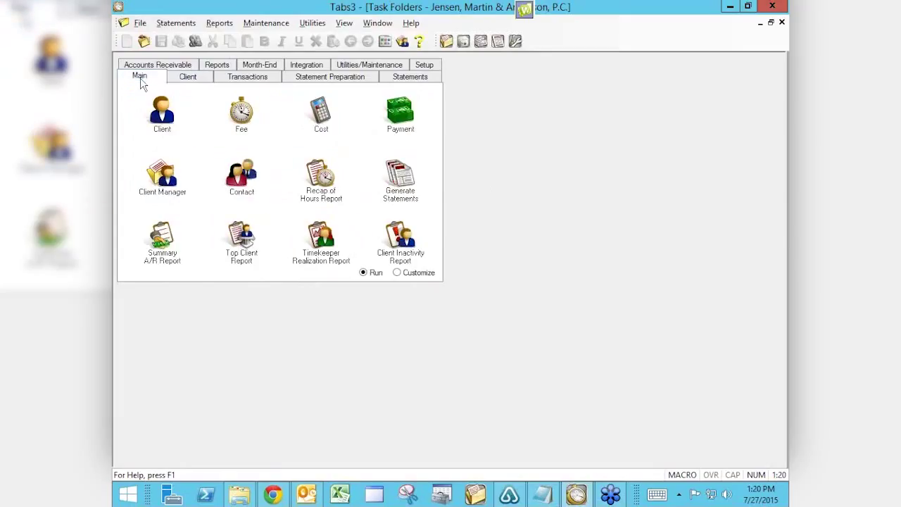
# Open Client Manager and load the workers' compensation client from the client lookup
pyautogui.click(160, 183)
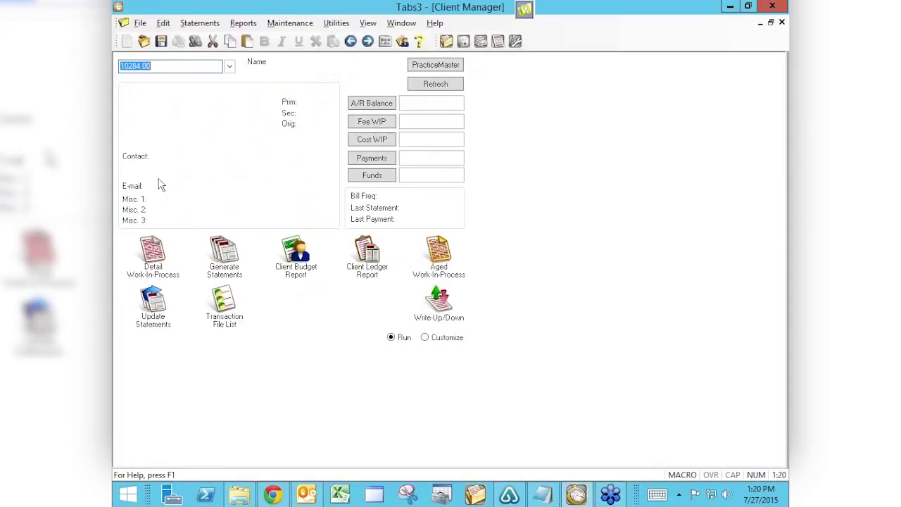
pyautogui.click(229, 66)
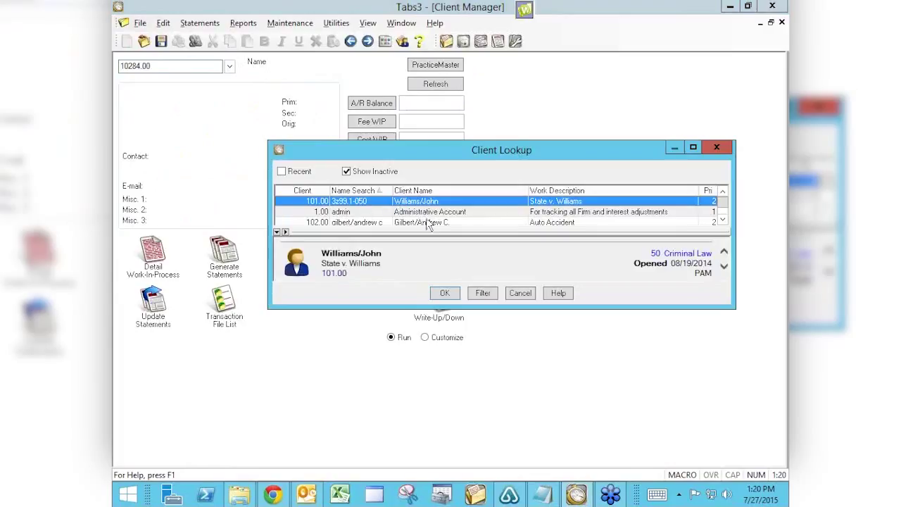
pyautogui.press('k')
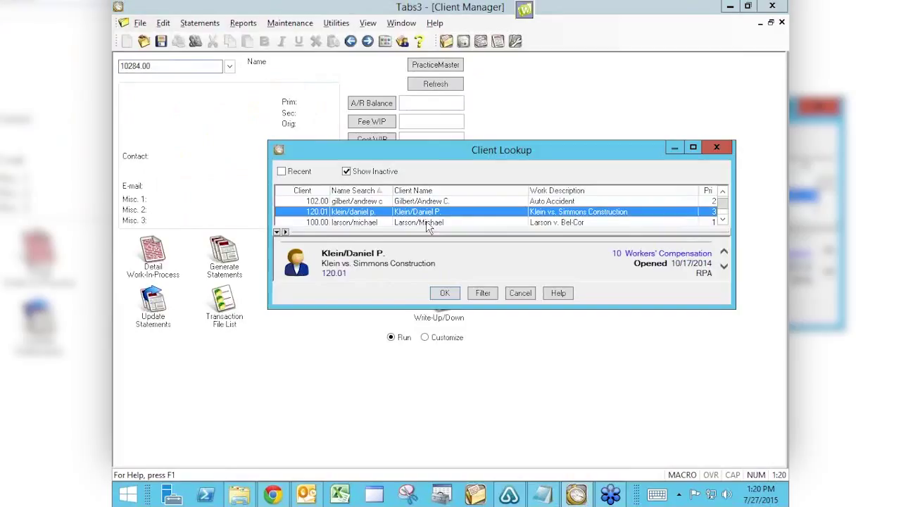
pyautogui.click(445, 293)
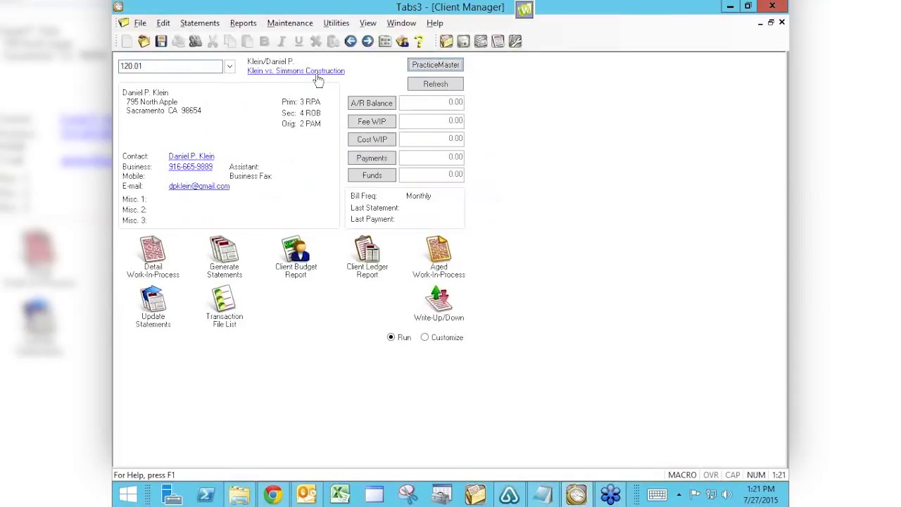
# Open the client's information record, look through its Setup, Rates, and A/R & Fund Balances pages, and close it
pyautogui.click(276, 72)
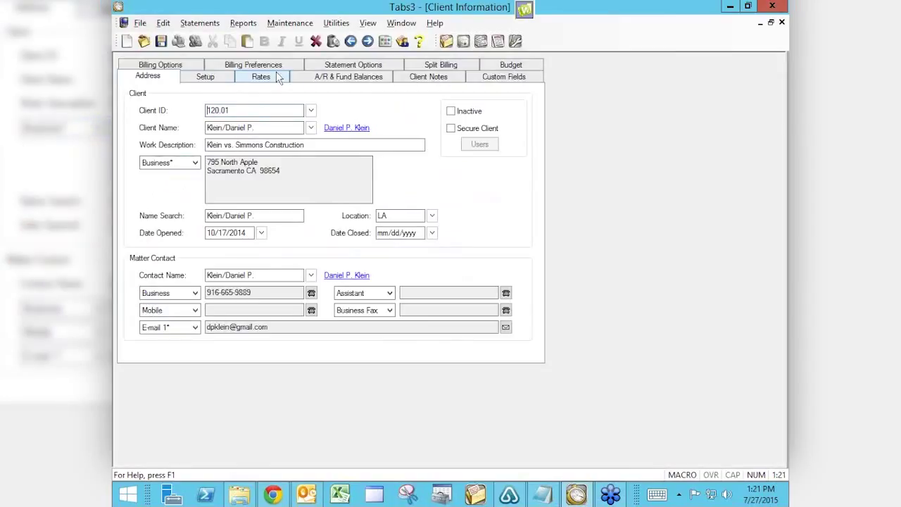
pyautogui.click(196, 81)
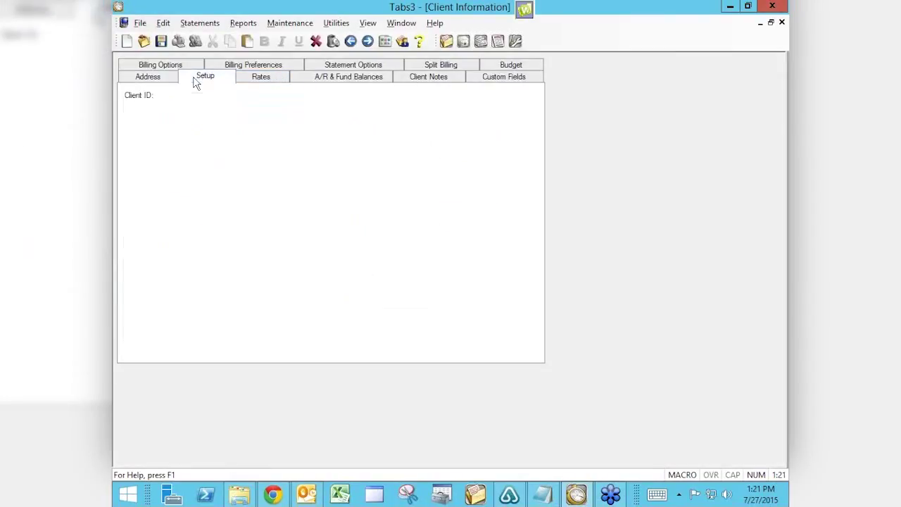
pyautogui.click(261, 77)
pyautogui.click(324, 78)
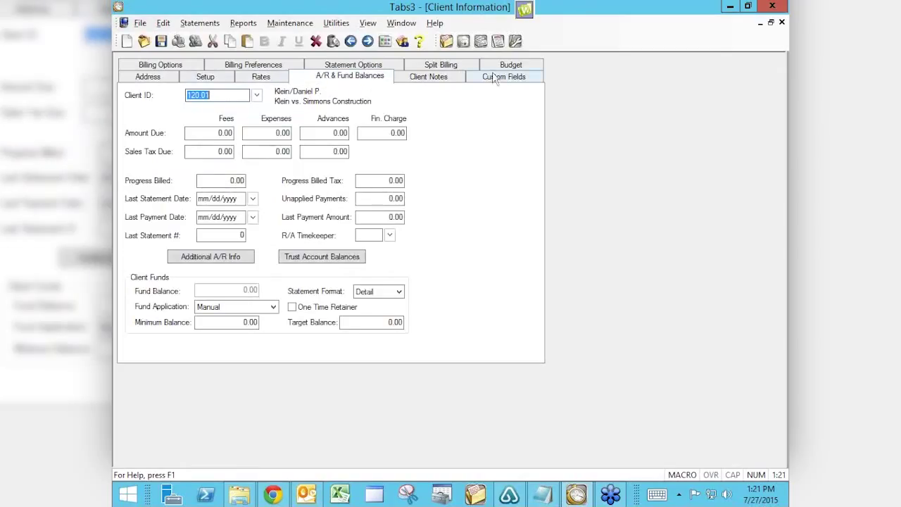
pyautogui.press('Escape')
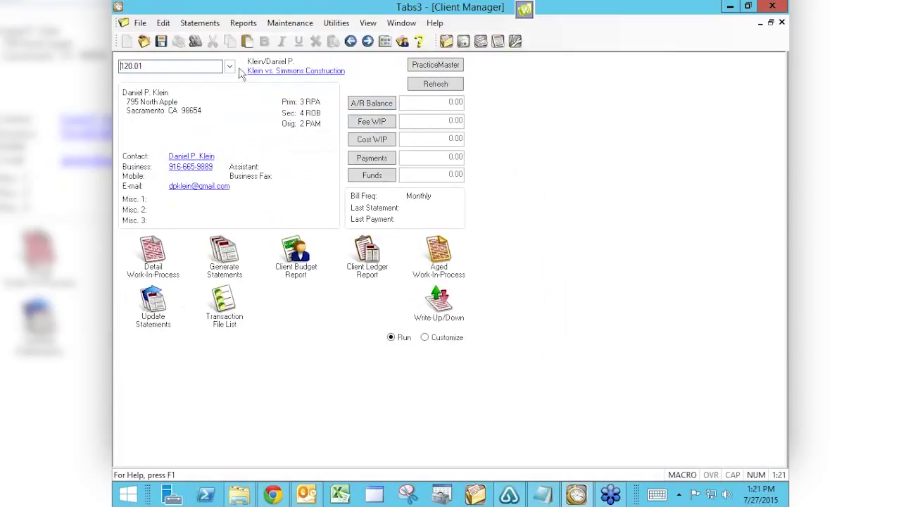
# Advance to the next client in Client Manager, examine the A/R balance aging and trust balances, and close that view
pyautogui.click(367, 41)
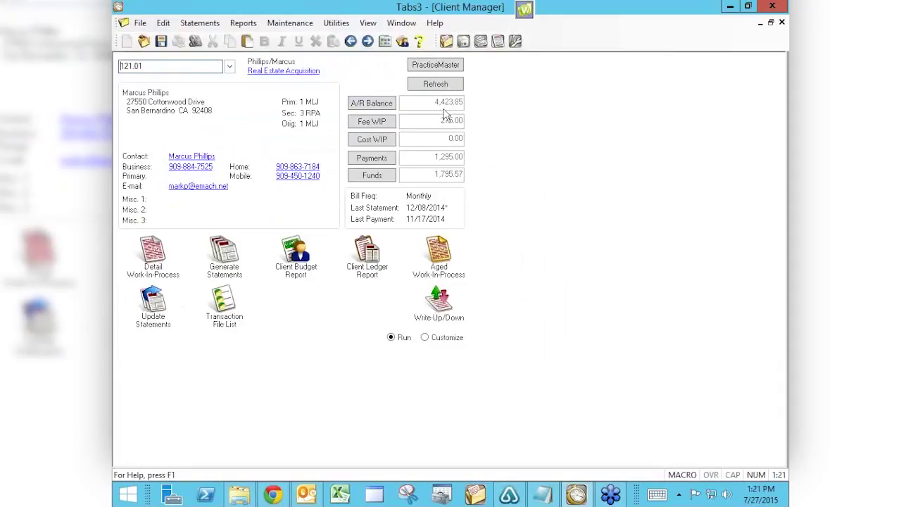
pyautogui.click(381, 104)
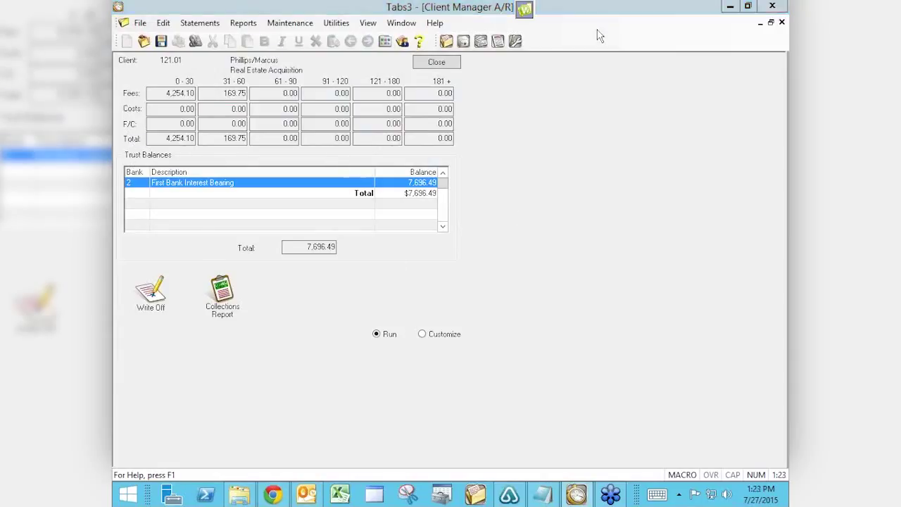
pyautogui.press('Tab')
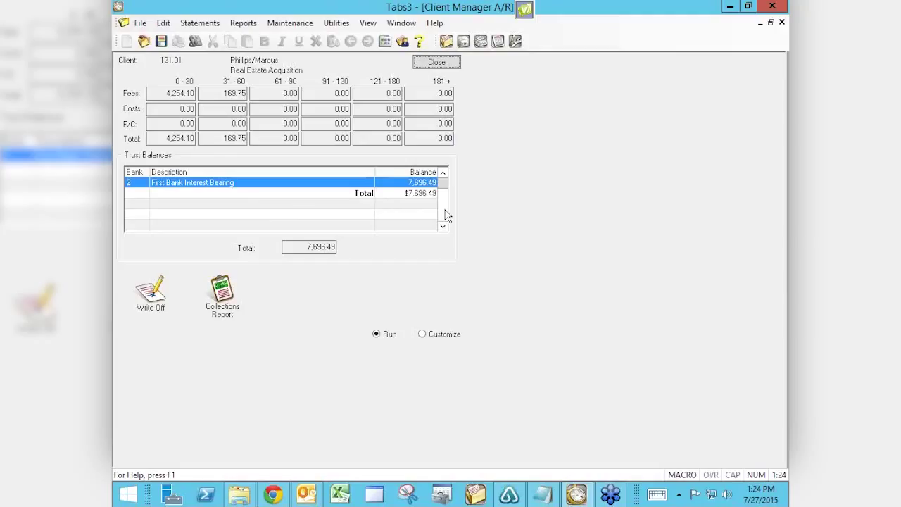
pyautogui.click(437, 62)
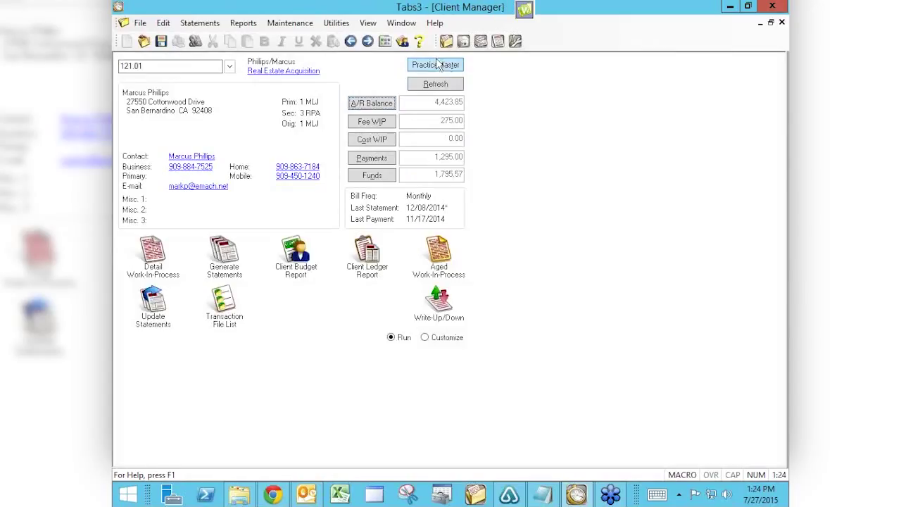
# View the client's work-in-process fees, open the Telephone call fee entry to examine it, and close it
pyautogui.click(383, 123)
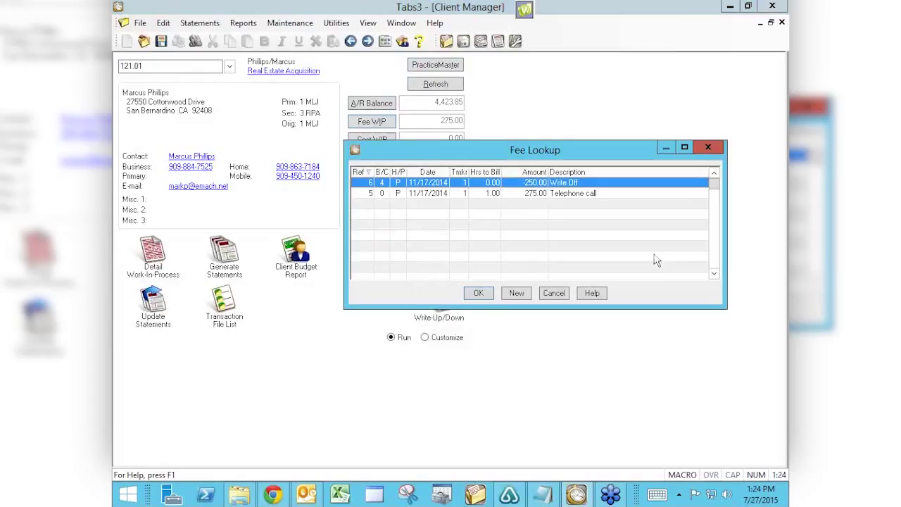
pyautogui.moveTo(466, 150); pyautogui.dragTo(403, 257)
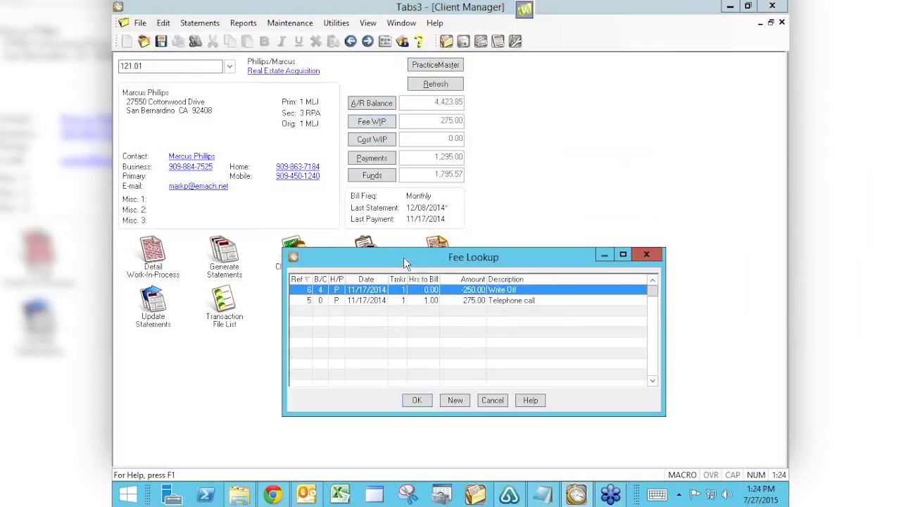
pyautogui.doubleClick(457, 302)
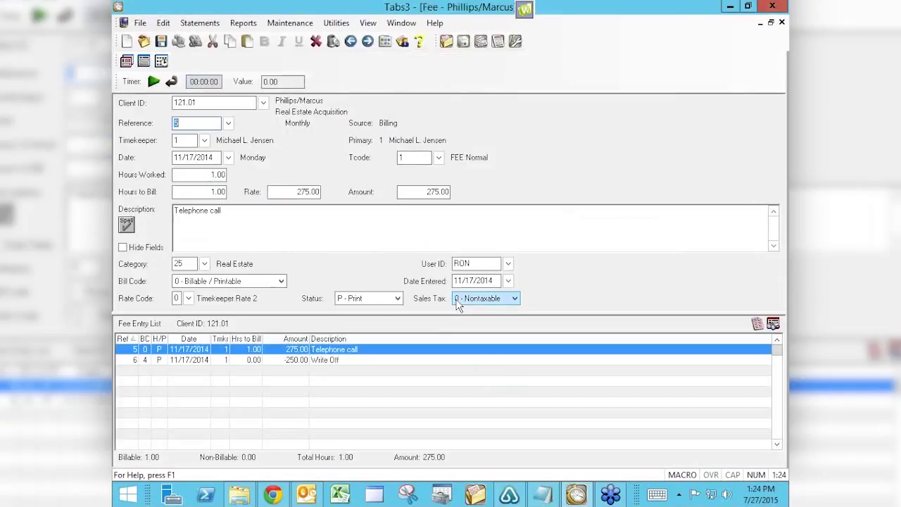
pyautogui.press('Escape')
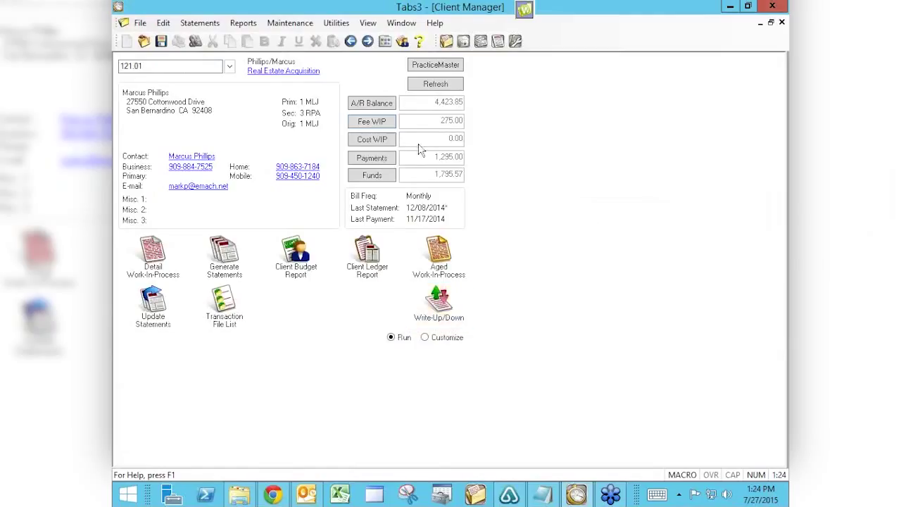
# Start a new fee entry for the client from the work-in-process fee list and discard it without saving
pyautogui.click(380, 125)
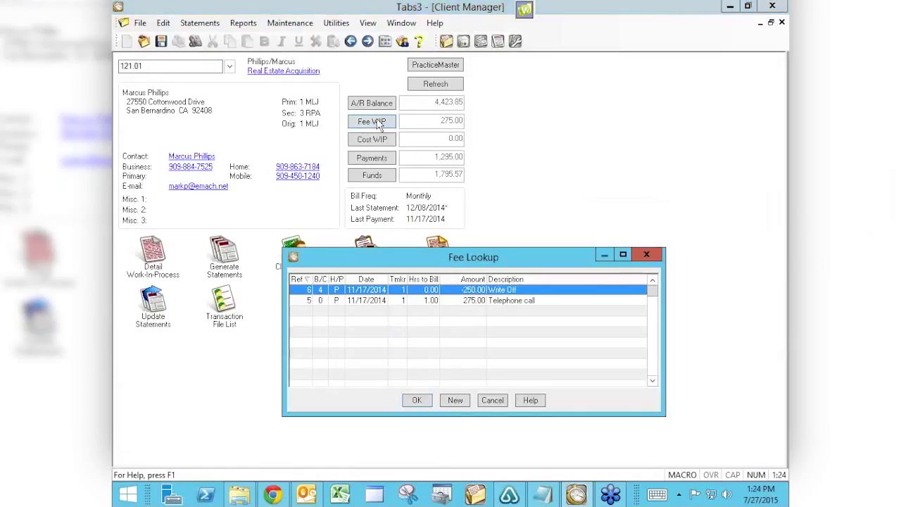
pyautogui.click(456, 400)
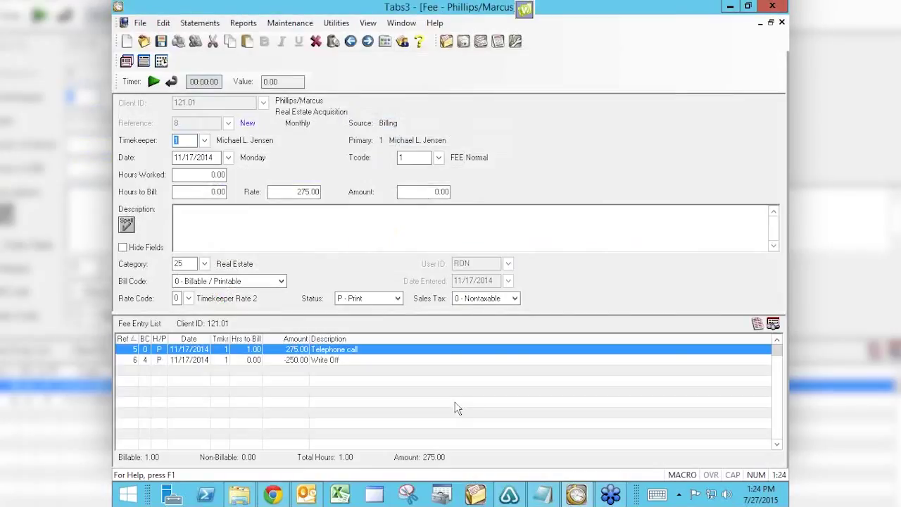
pyautogui.press('Escape')
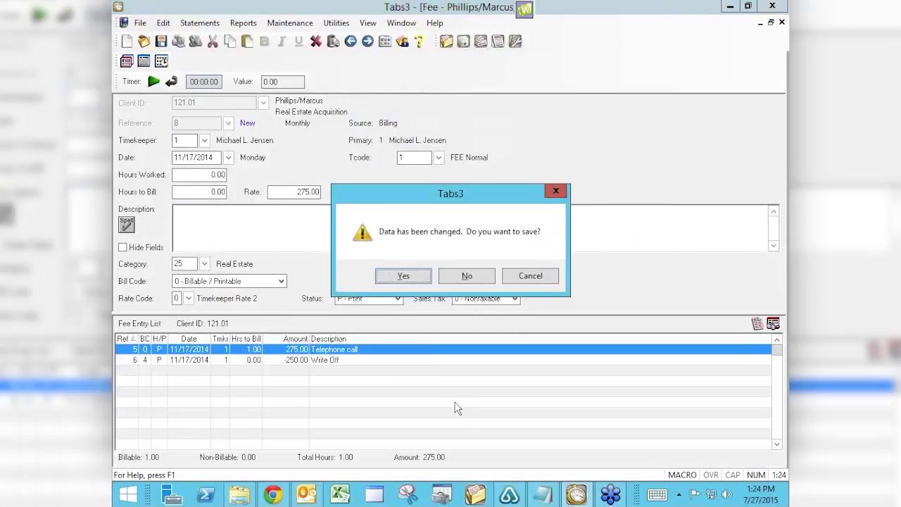
pyautogui.click(474, 280)
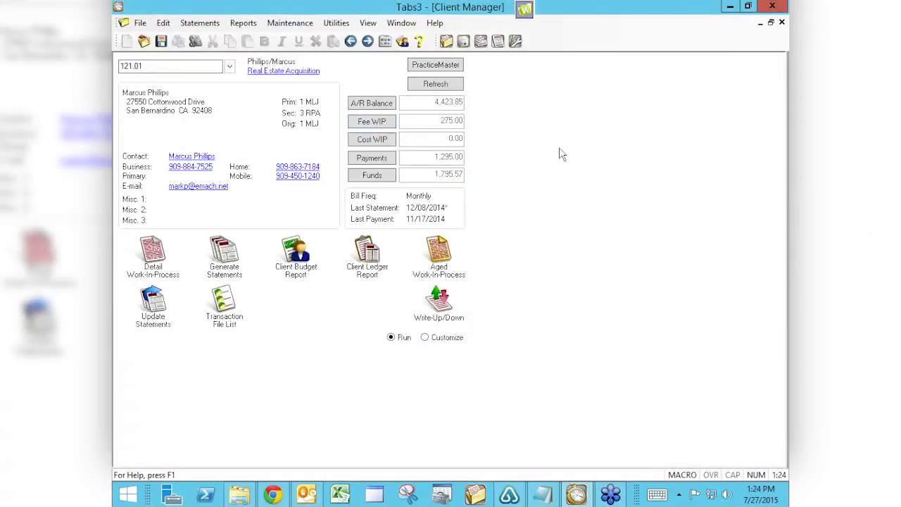
# Start a new cost entry for the client from the work-in-process cost list and discard it without saving
pyautogui.click(380, 140)
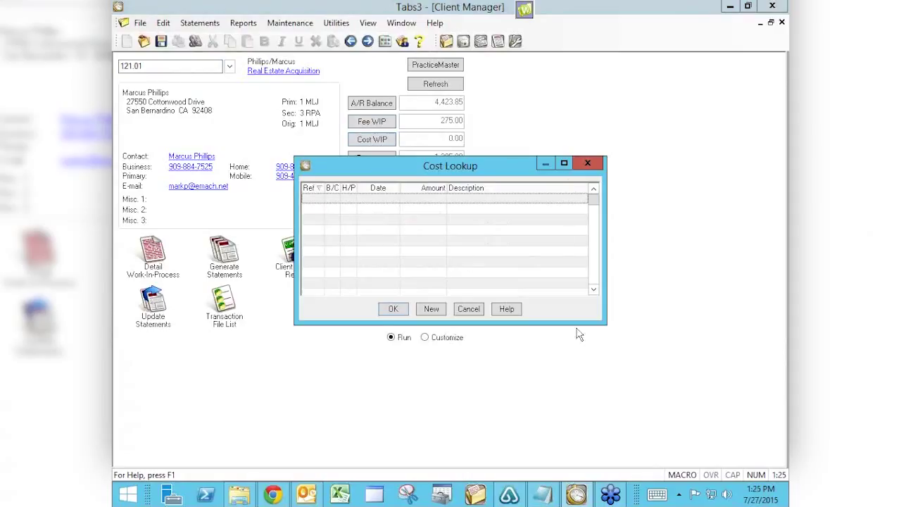
pyautogui.click(429, 310)
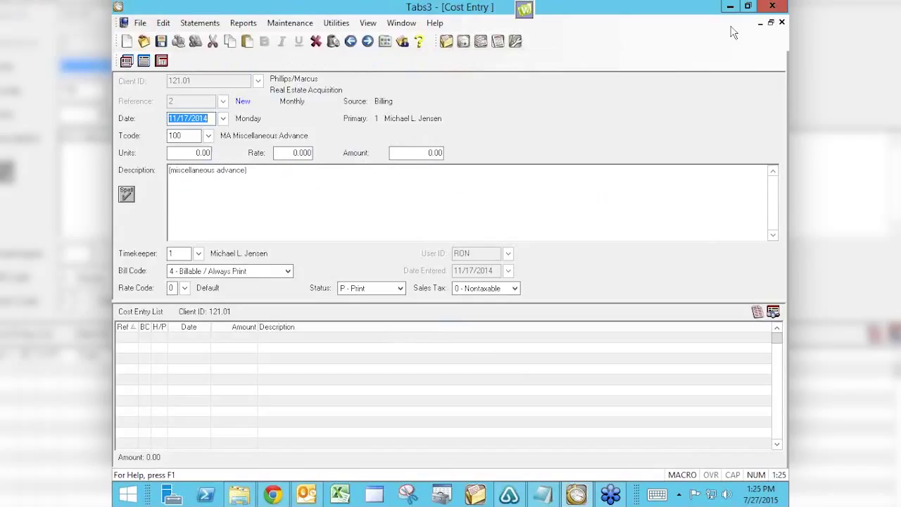
pyautogui.press('Escape')
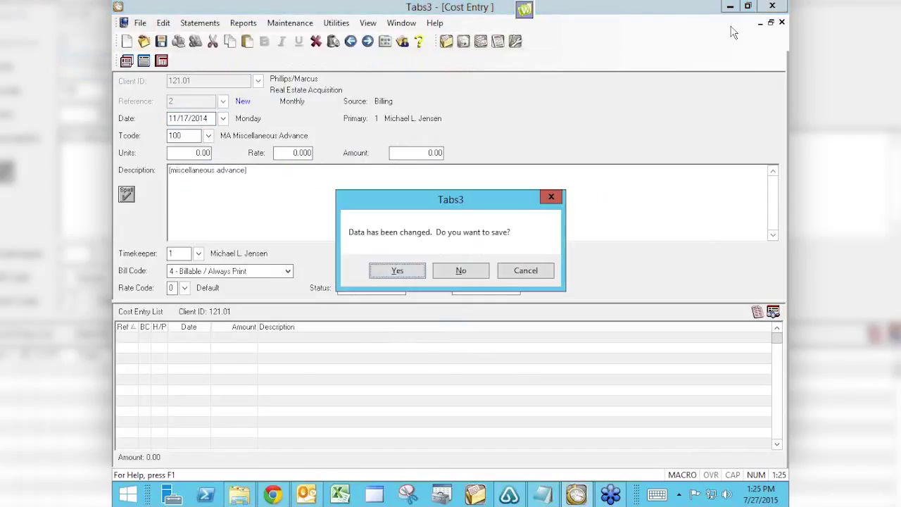
pyautogui.click(461, 271)
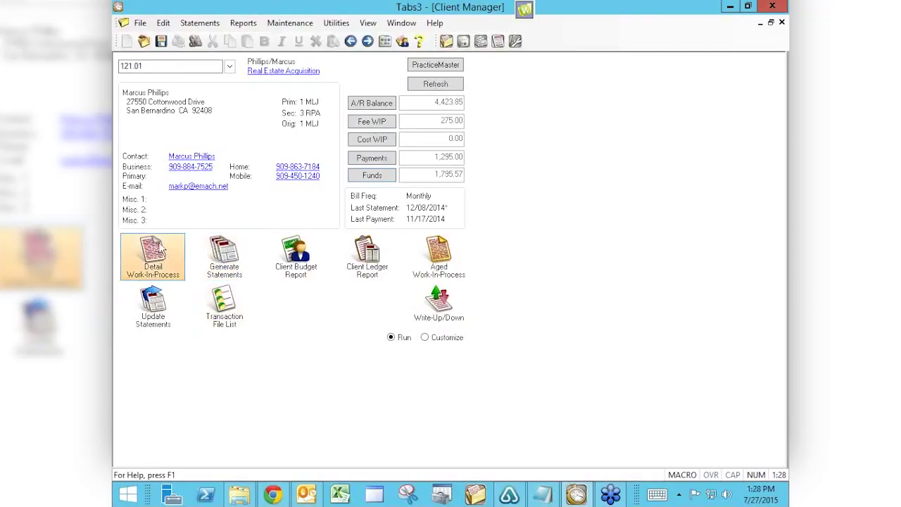
# Customize Client Manager by replacing the Detail Work-In-Process shortcut with the Client Productivity Report, and return to Run mode
pyautogui.click(425, 338)
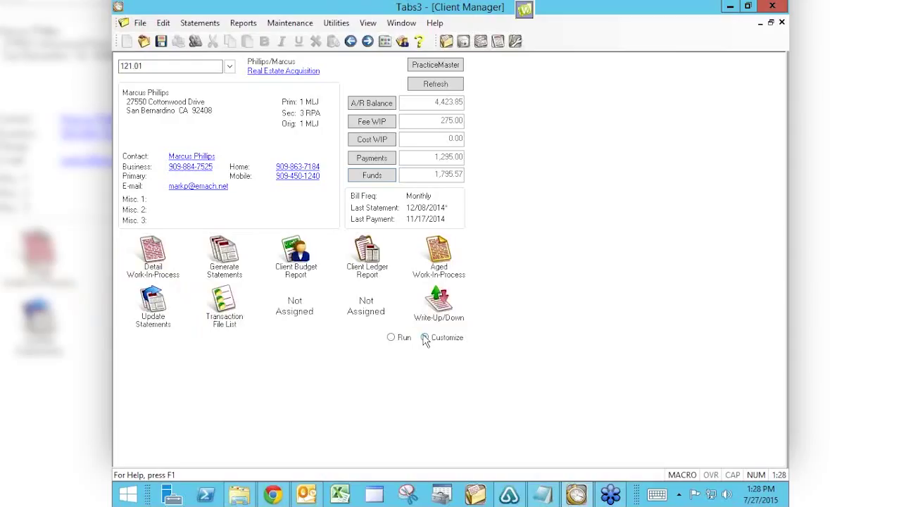
pyautogui.click(153, 257)
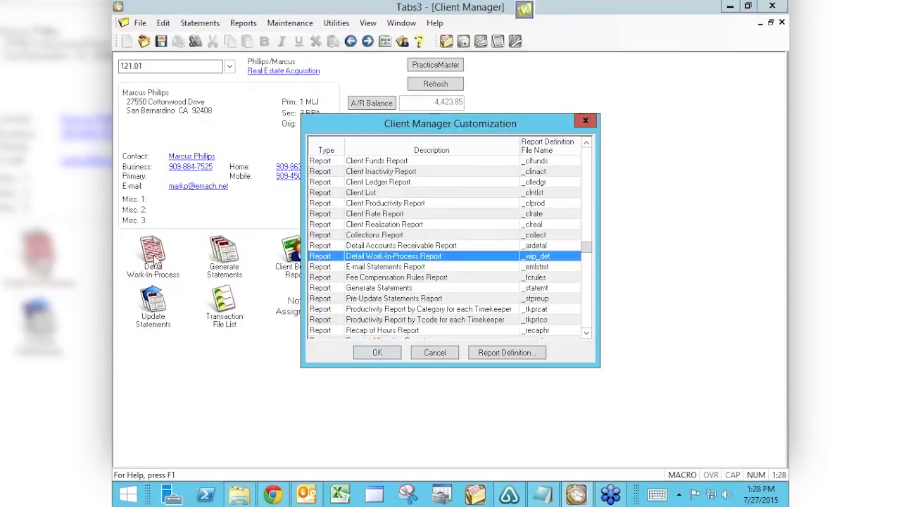
pyautogui.click(392, 204)
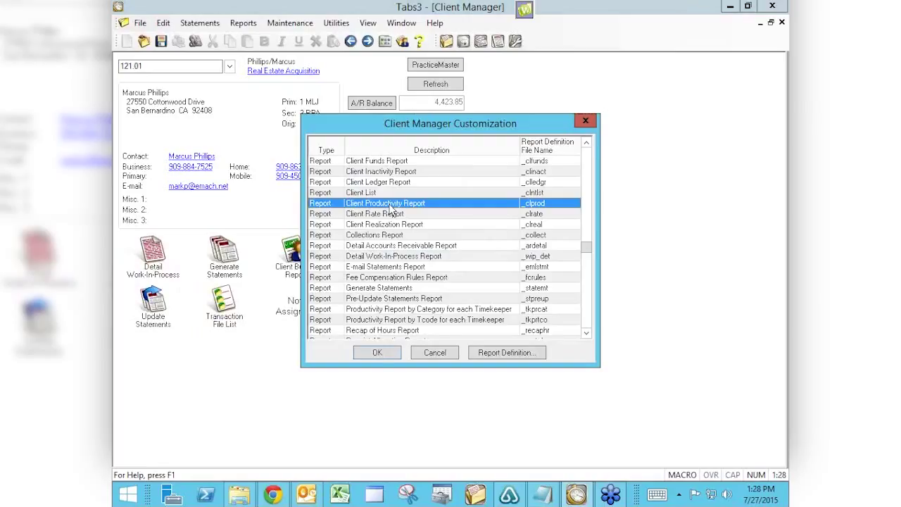
pyautogui.click(377, 354)
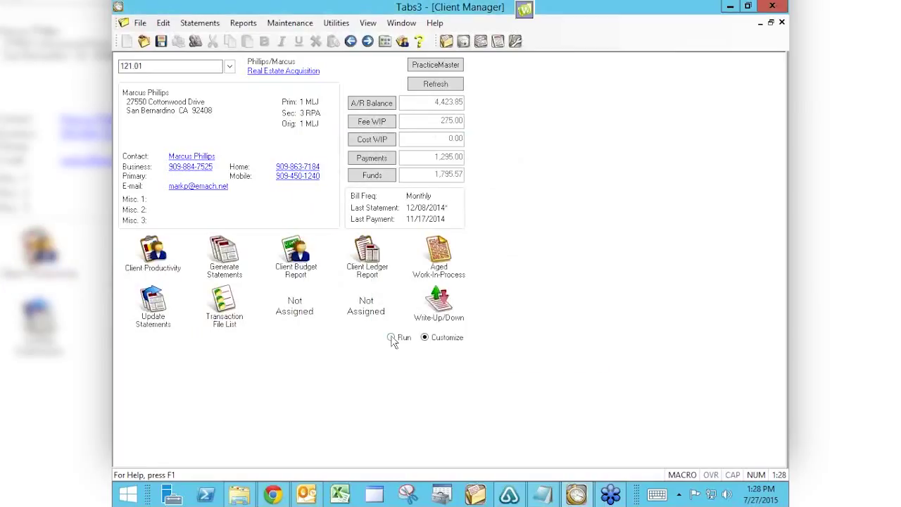
pyautogui.click(392, 337)
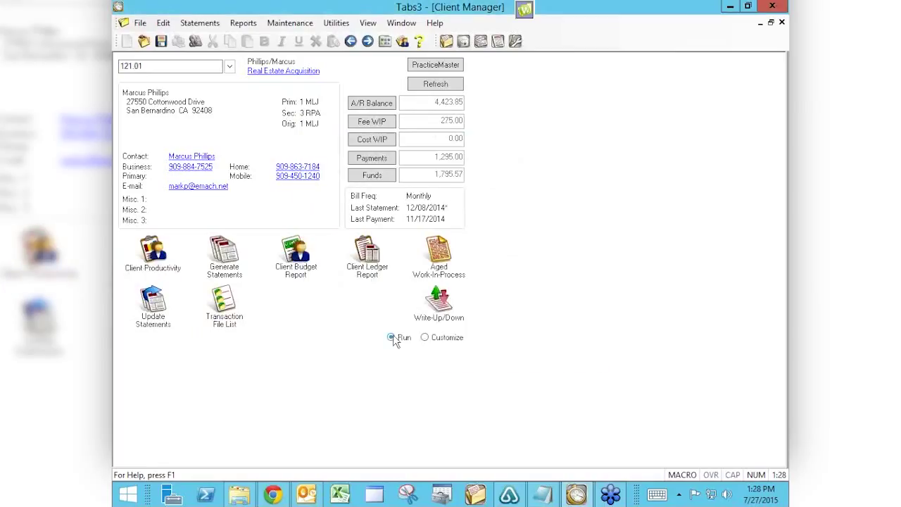
# Preview the Client Productivity Report and the payment Transaction File List for the client, closing each report after viewing
pyautogui.click(166, 265)
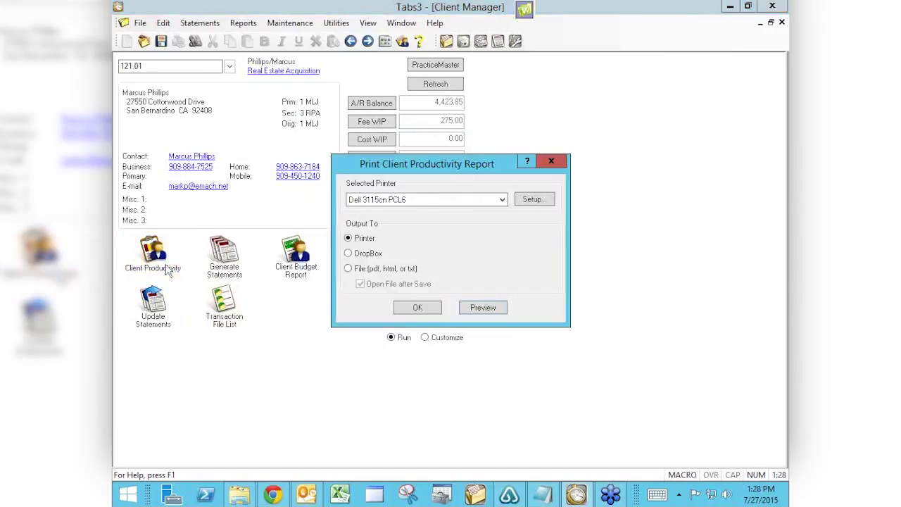
pyautogui.click(483, 307)
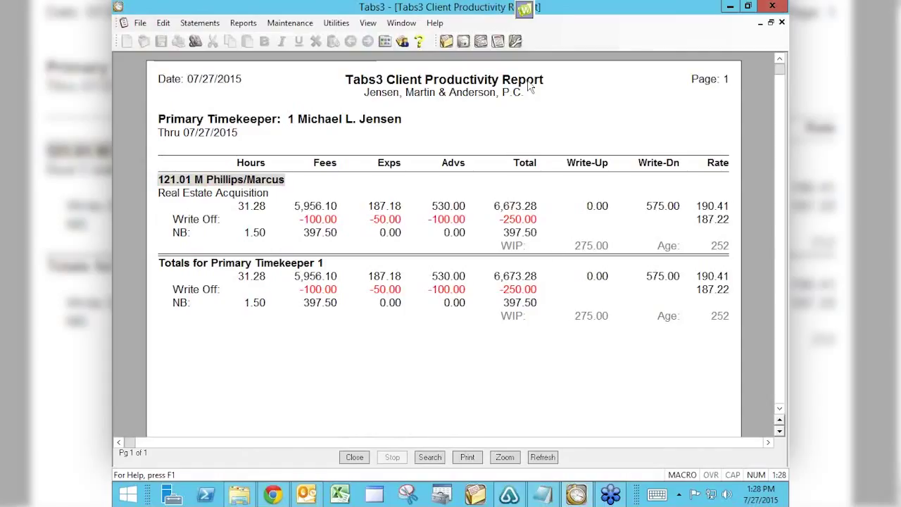
pyautogui.press('Escape')
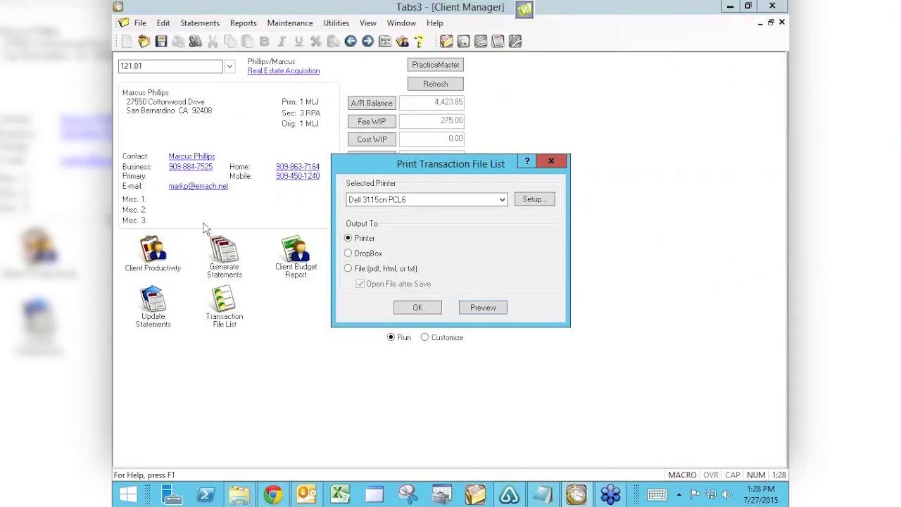
pyautogui.click(483, 307)
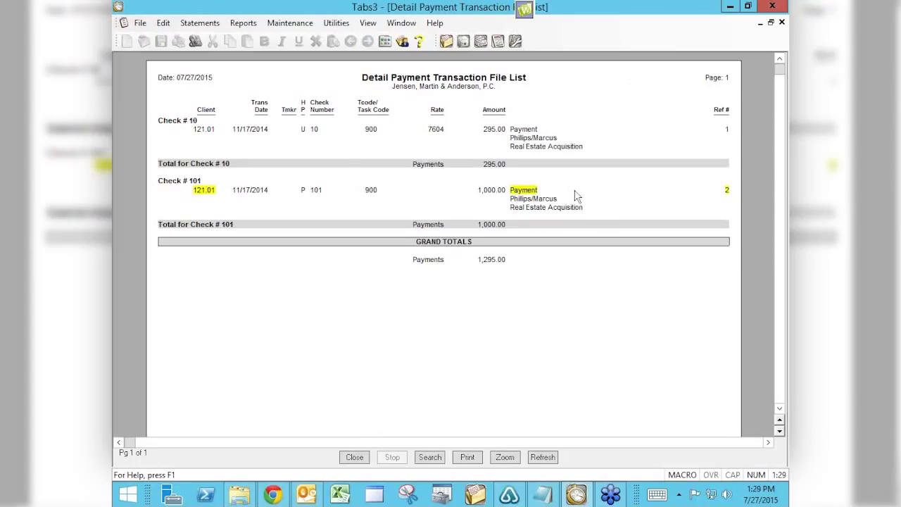
pyautogui.click(354, 457)
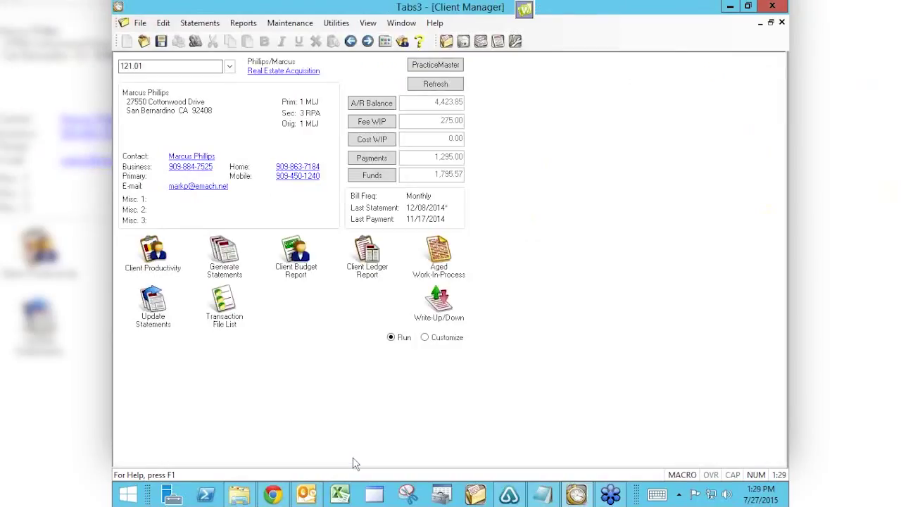
# Preview the Client Ledger Report for the client and close it after viewing
pyautogui.click(361, 265)
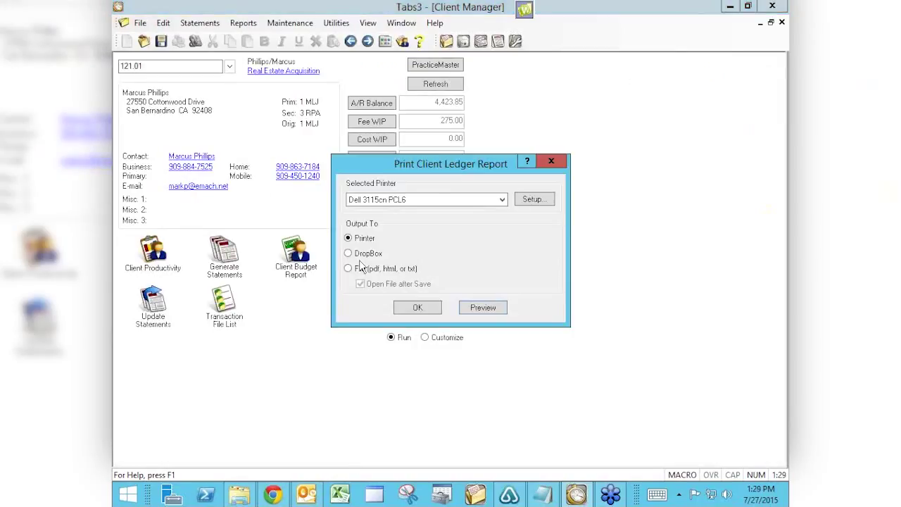
pyautogui.click(489, 307)
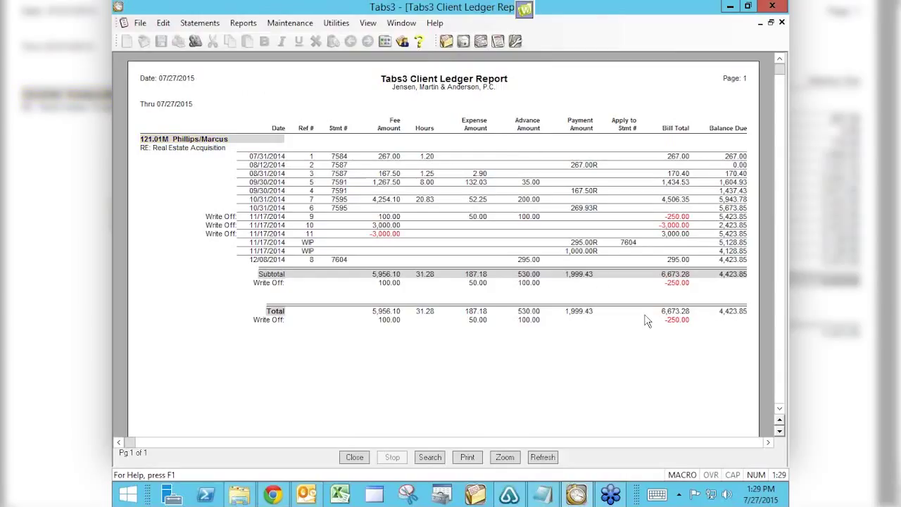
pyautogui.click(359, 457)
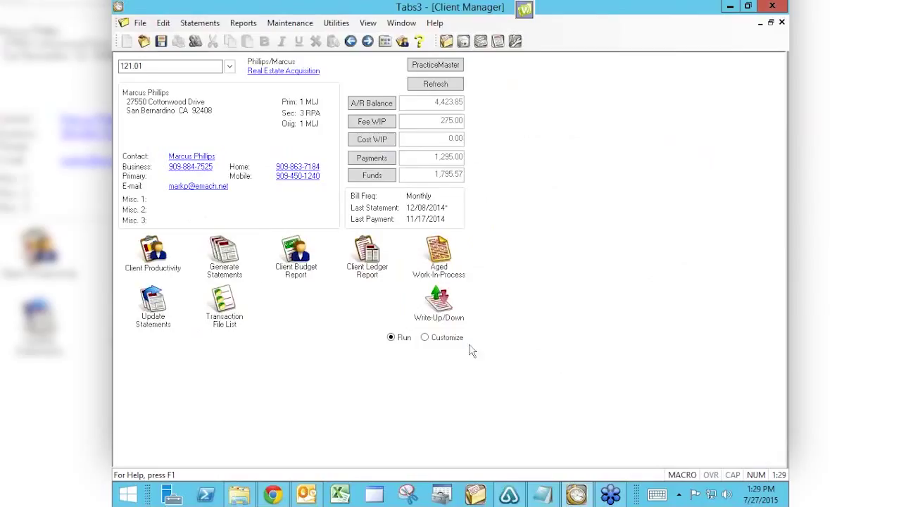
# Customize Client Manager by assigning Reprint Single Updated Statement to the first unassigned shortcut, sorting the available items by description to find it
pyautogui.click(441, 340)
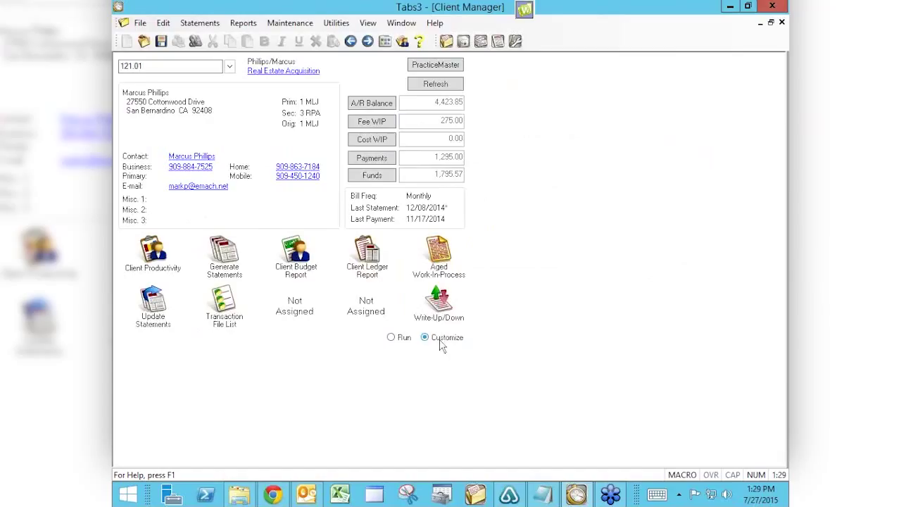
pyautogui.click(294, 306)
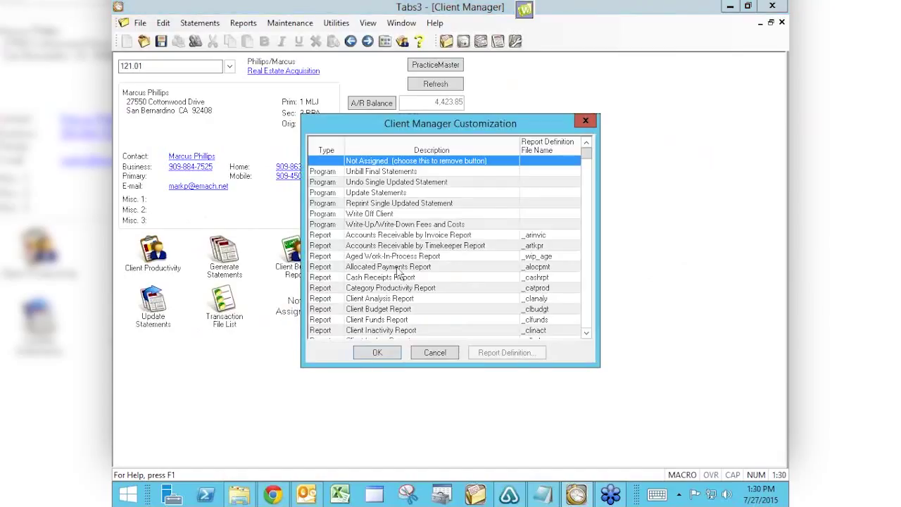
pyautogui.click(447, 150)
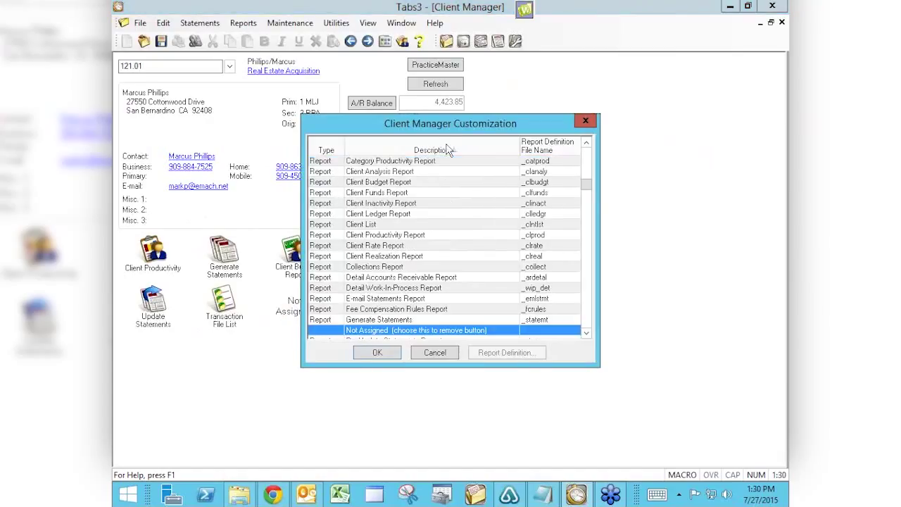
pyautogui.click(587, 320)
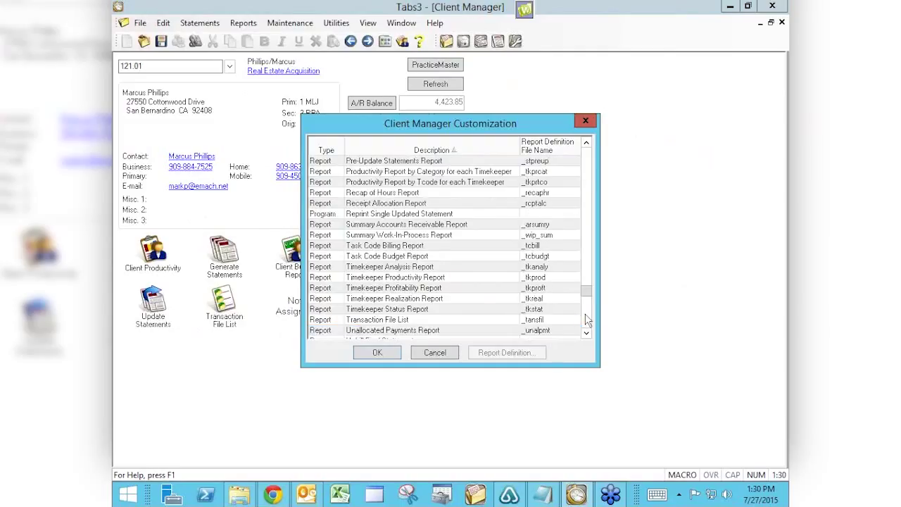
pyautogui.doubleClick(382, 216)
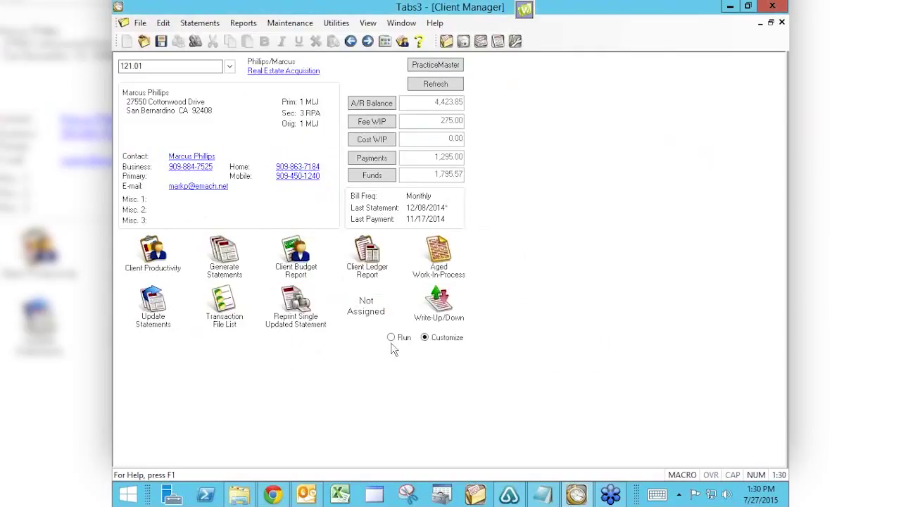
# Assign Undo Single Updated Statement to the remaining unassigned Client Manager shortcut and return to Run mode
pyautogui.click(373, 303)
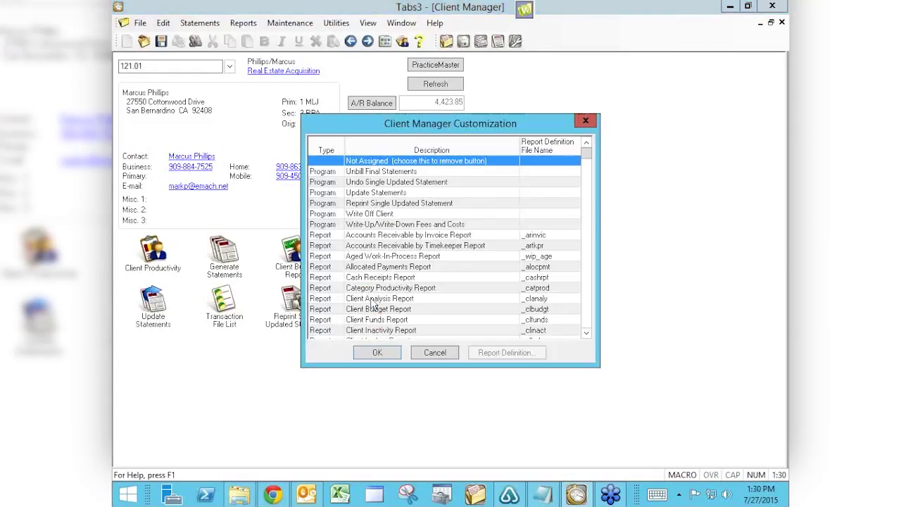
pyautogui.doubleClick(385, 183)
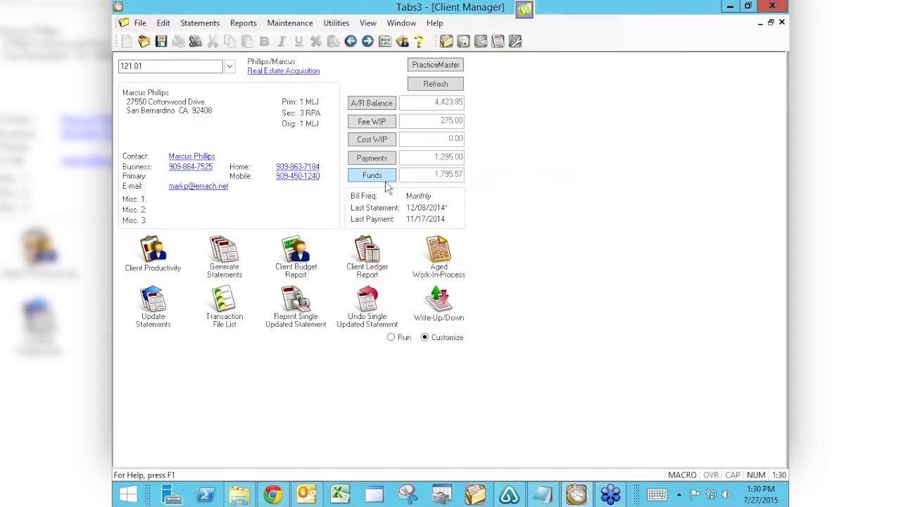
pyautogui.click(391, 338)
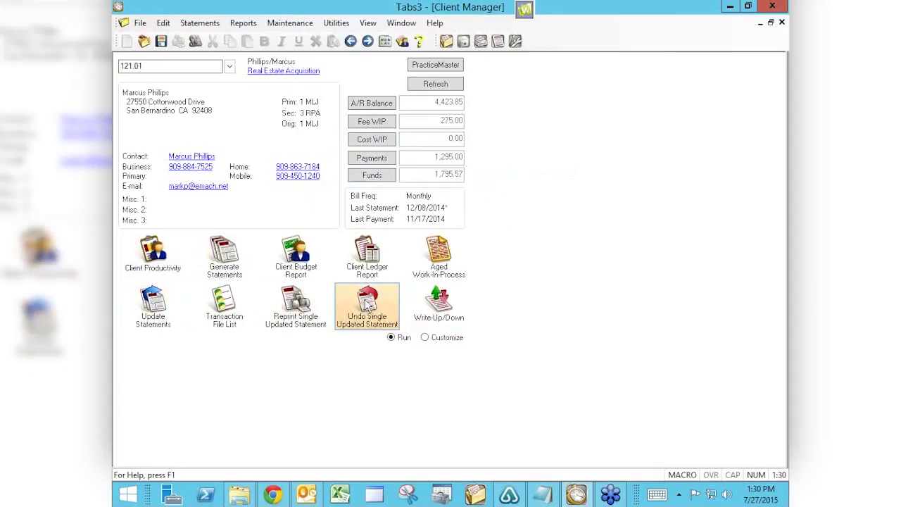
# Review the programs and reports available for the Undo Single Updated Statement shortcut, sorted by description, then cancel and return to Run mode
pyautogui.click(435, 342)
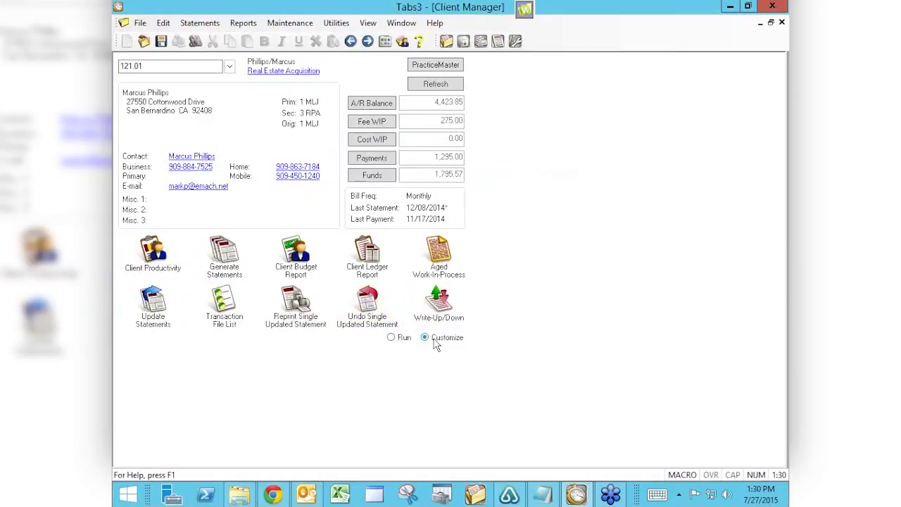
pyautogui.click(382, 309)
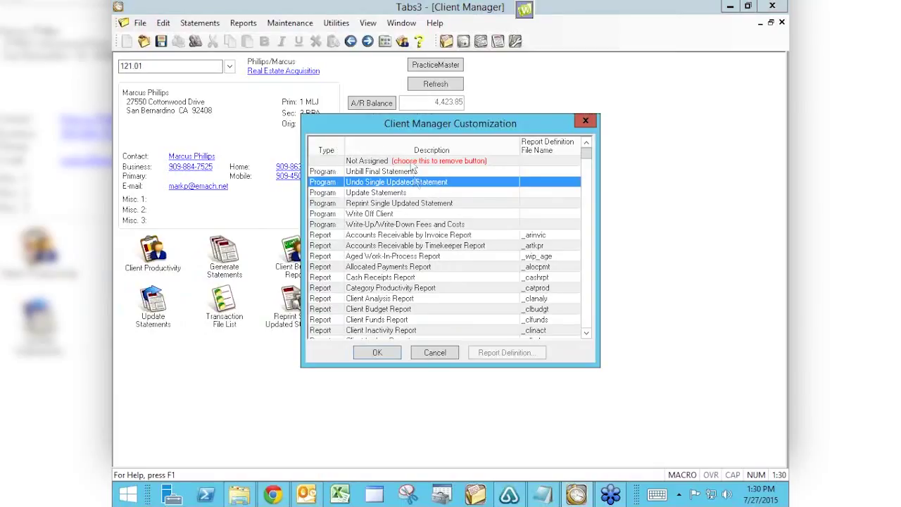
pyautogui.click(414, 148)
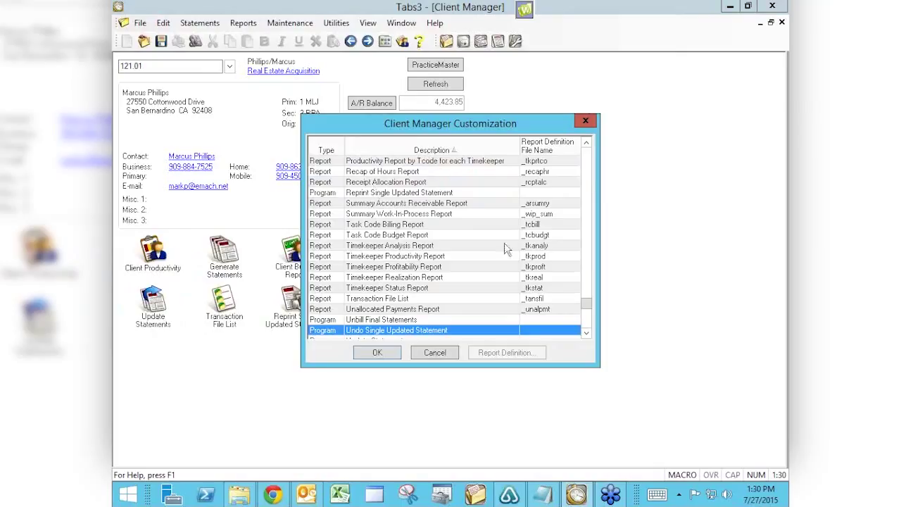
pyautogui.click(587, 171)
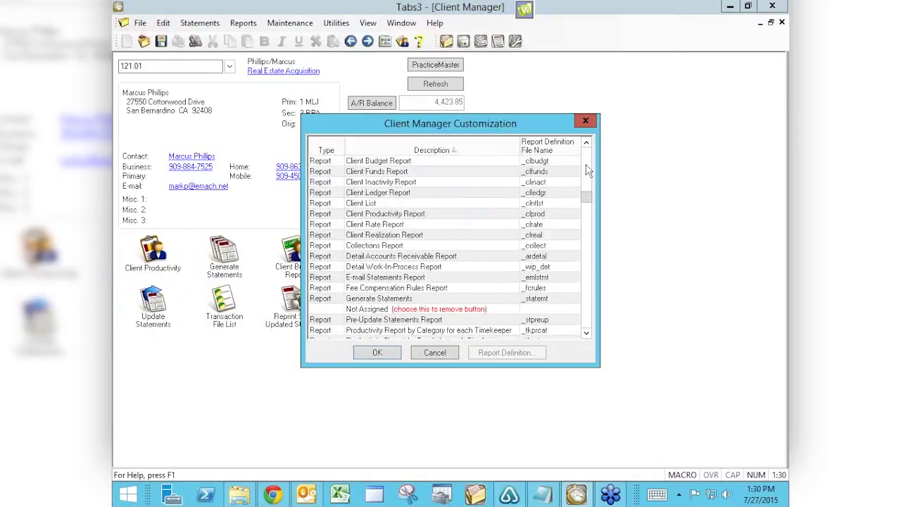
pyautogui.click(587, 170)
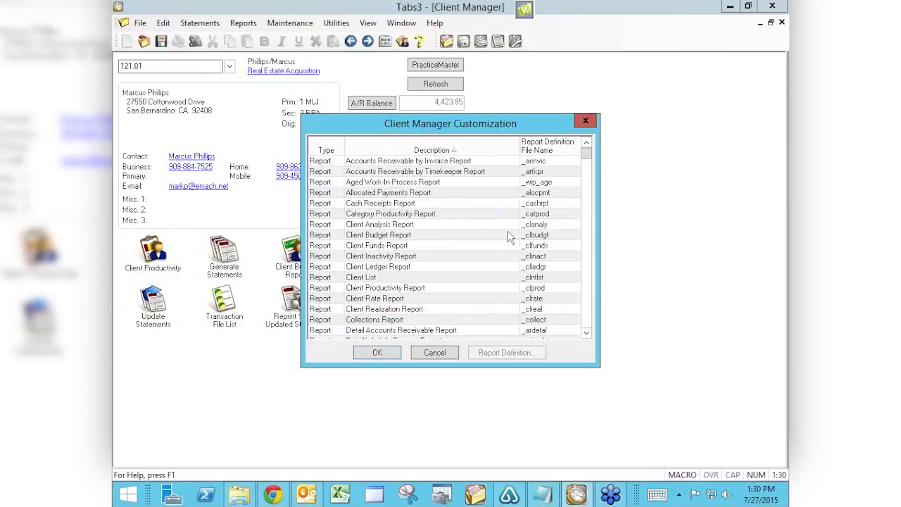
pyautogui.click(432, 352)
pyautogui.click(391, 338)
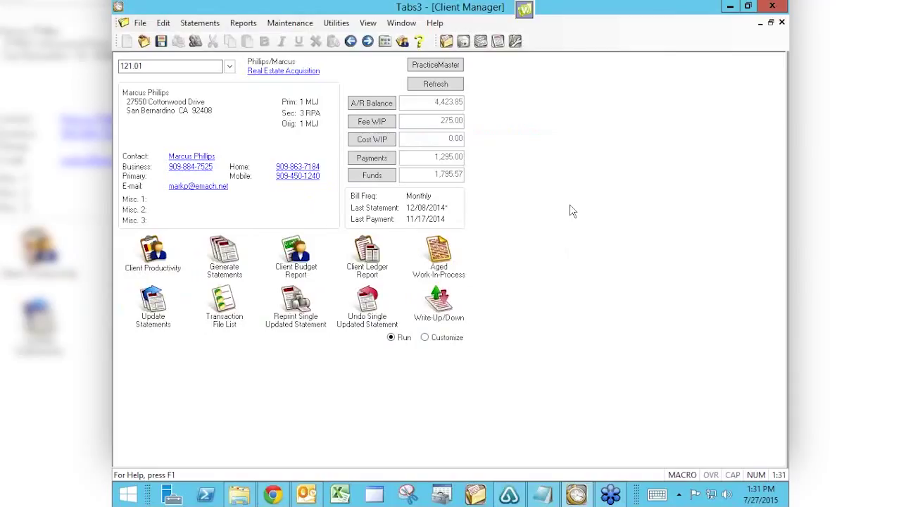
# Close Client Manager, saving the customization changes, and reopen it
pyautogui.hotkey('ctrl', 'F4')
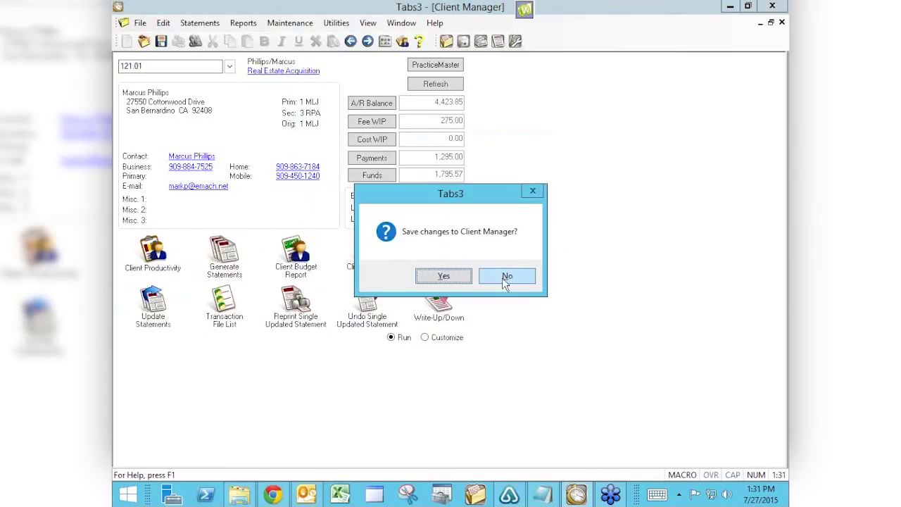
pyautogui.click(443, 275)
pyautogui.click(179, 180)
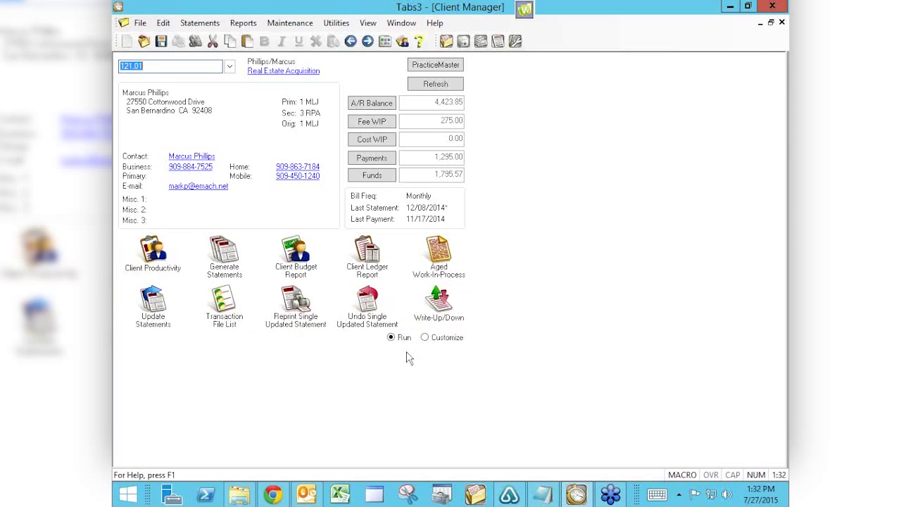
# Switch to Chrome and open attorneycomputersystems.com in a new tab
pyautogui.click(273, 495)
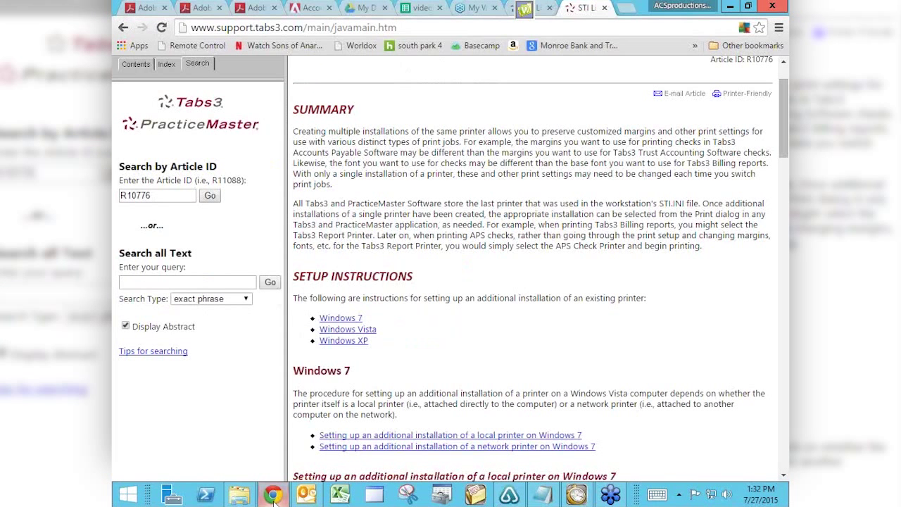
pyautogui.click(627, 8)
pyautogui.write('attorneycomputersystems.com')
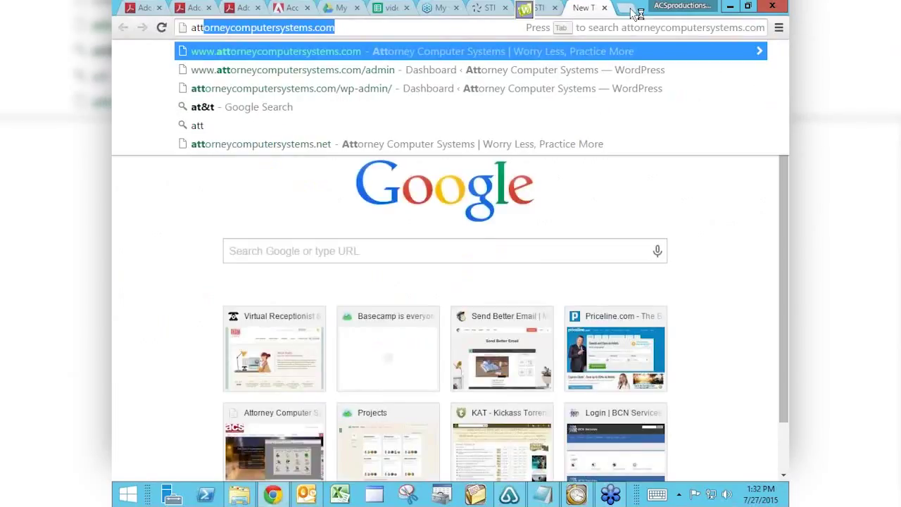
pyautogui.press('Return')
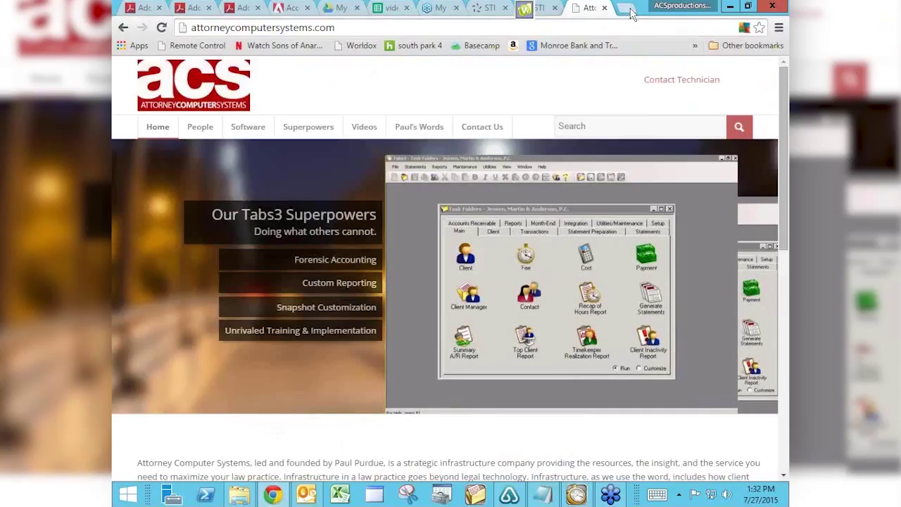
# Open the website's Videos page and look through the available video series
pyautogui.click(364, 128)
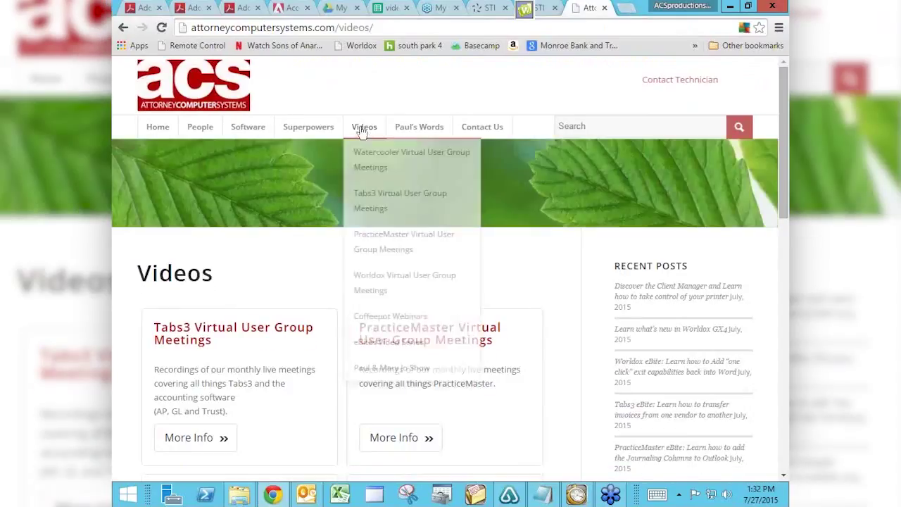
pyautogui.click(368, 159)
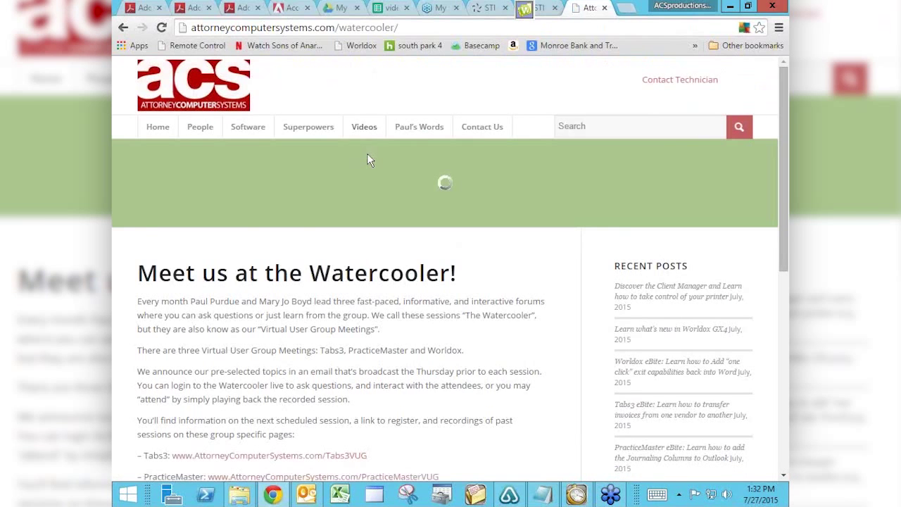
pyautogui.click(368, 145)
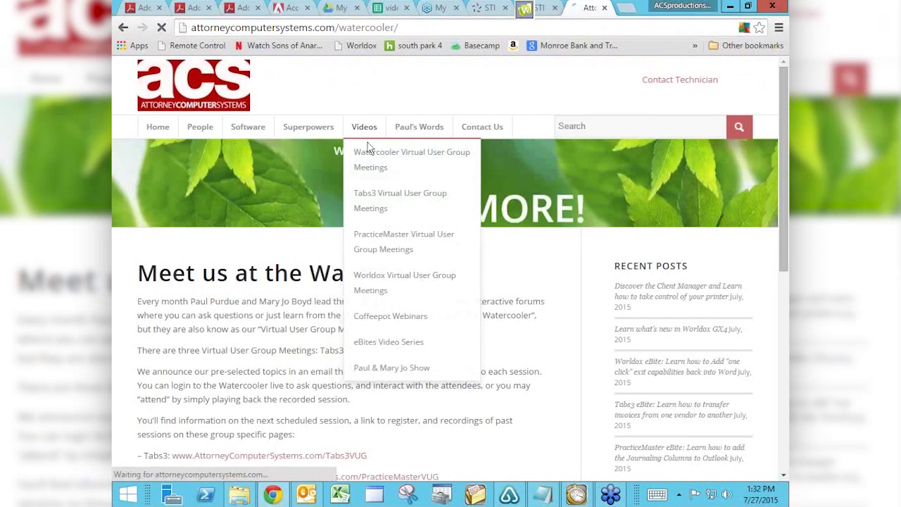
pyautogui.moveTo(368, 148)
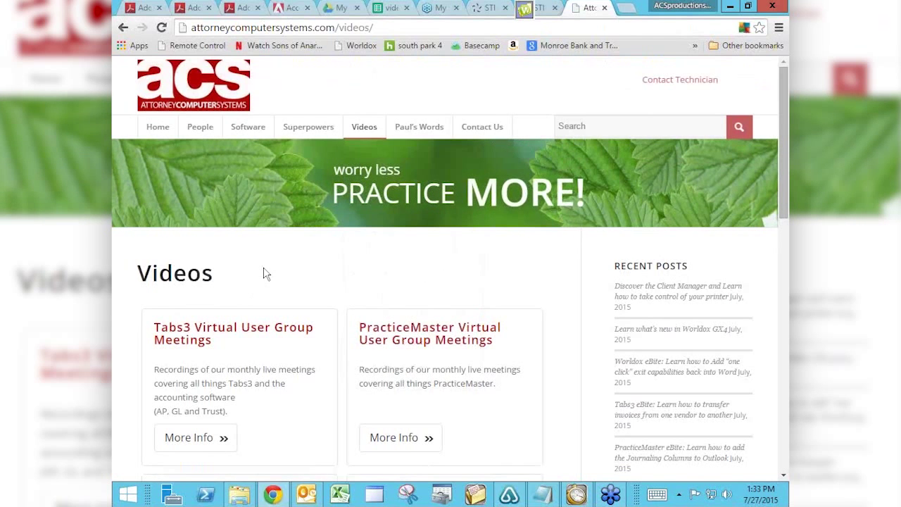
pyautogui.scroll(-1, 263, 273)
pyautogui.scroll(-3, 263, 274)
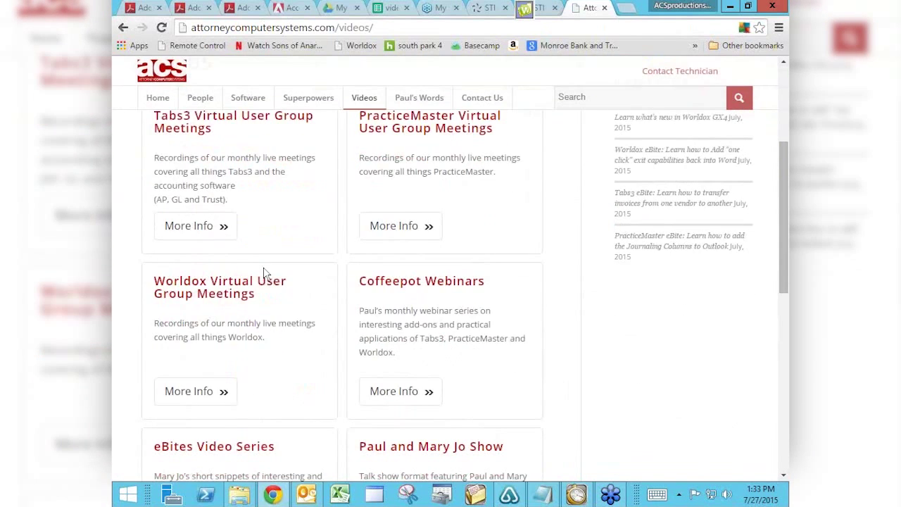
# Open the Tabs3 Virtual User Group Meetings page and review the upcoming session details and past recordings
pyautogui.moveTo(364, 99)
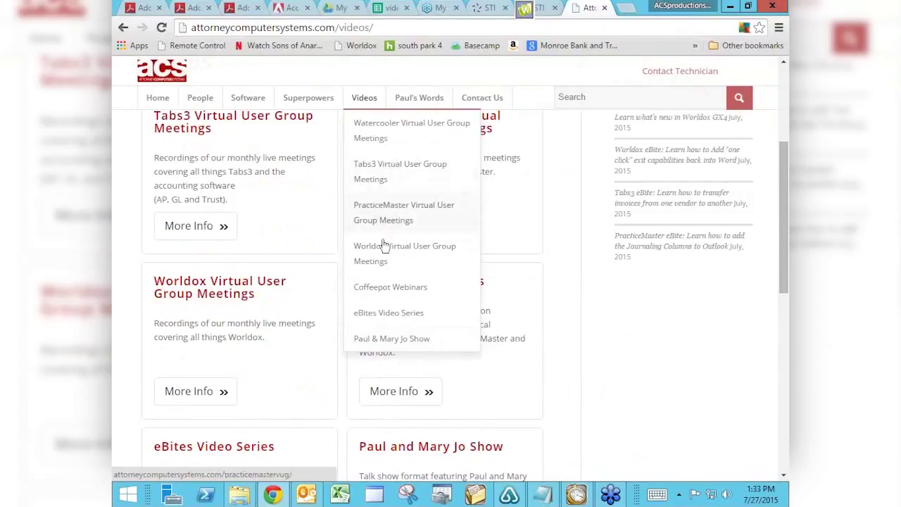
pyautogui.click(385, 169)
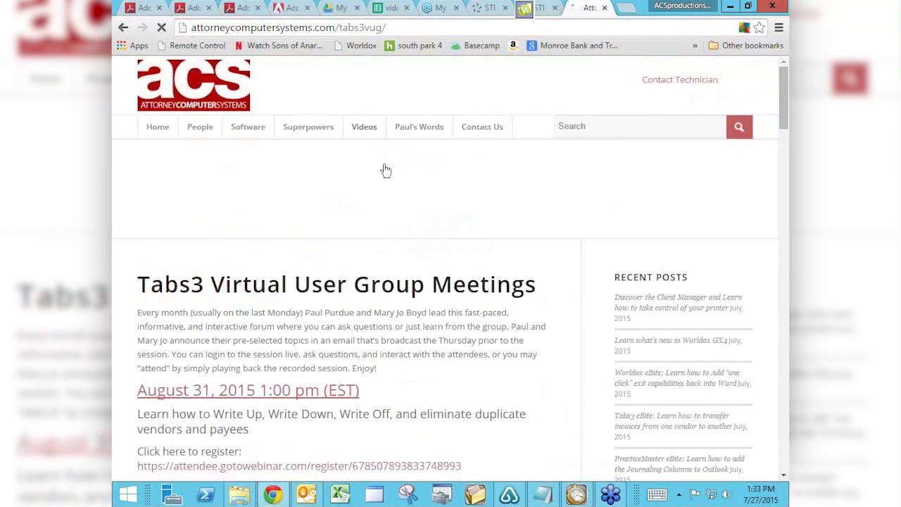
pyautogui.scroll(-1, 123, 252)
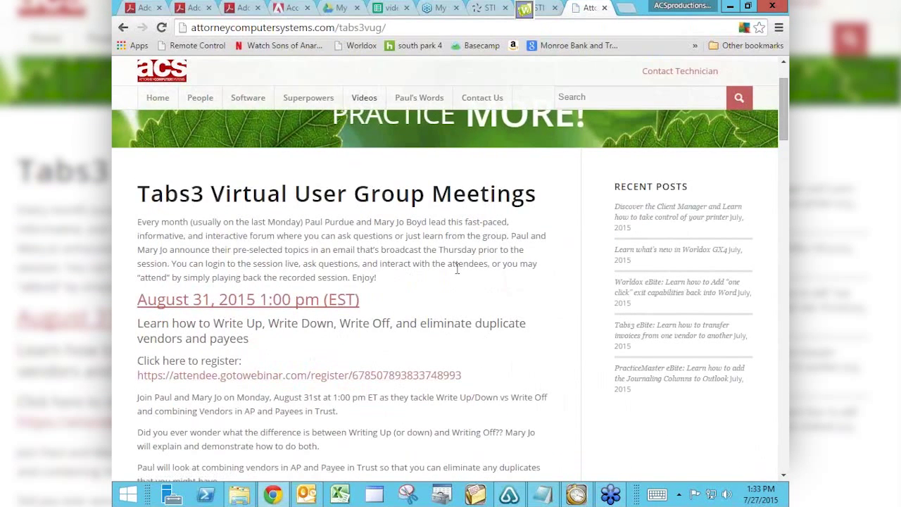
pyautogui.scroll(-1, 457, 268)
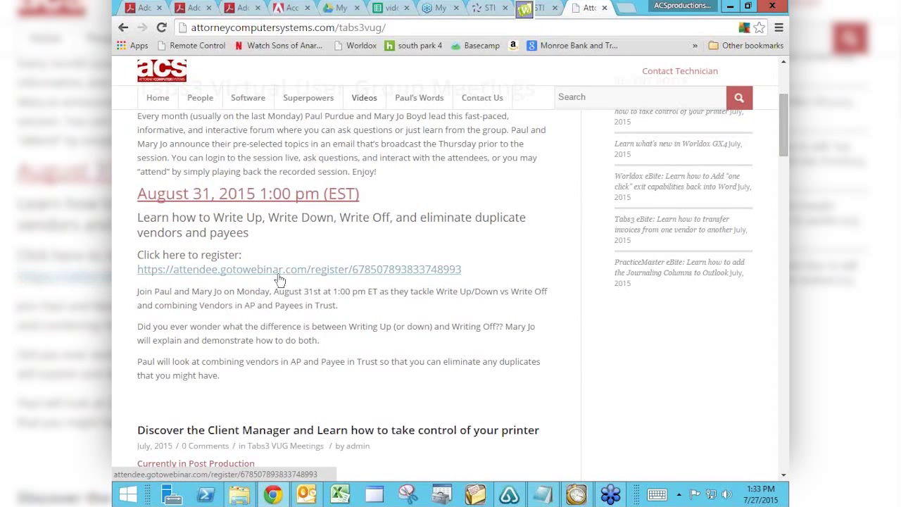
pyautogui.scroll(-1, 475, 338)
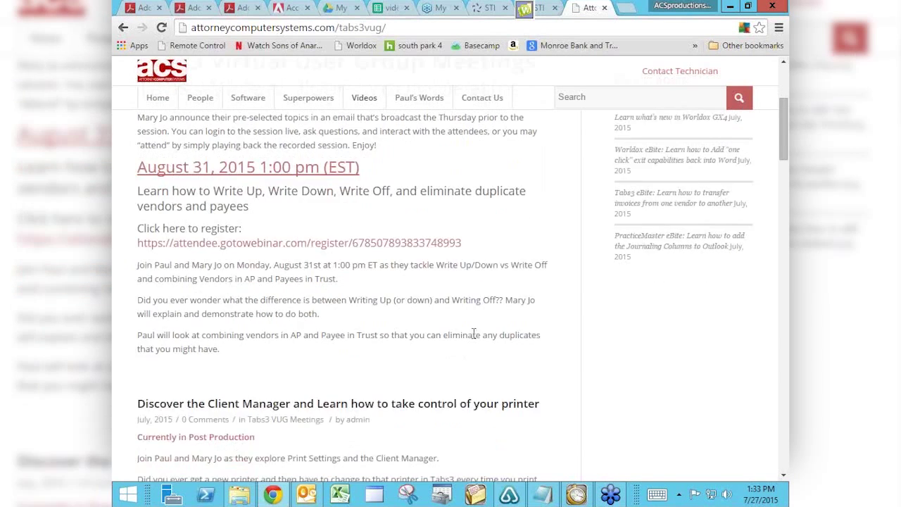
pyautogui.scroll(-1, 475, 338)
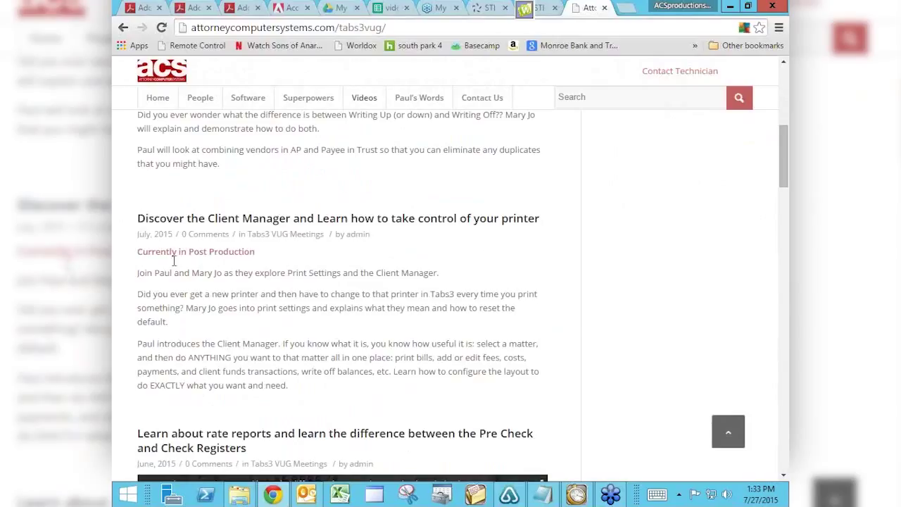
pyautogui.scroll(-4, 349, 271)
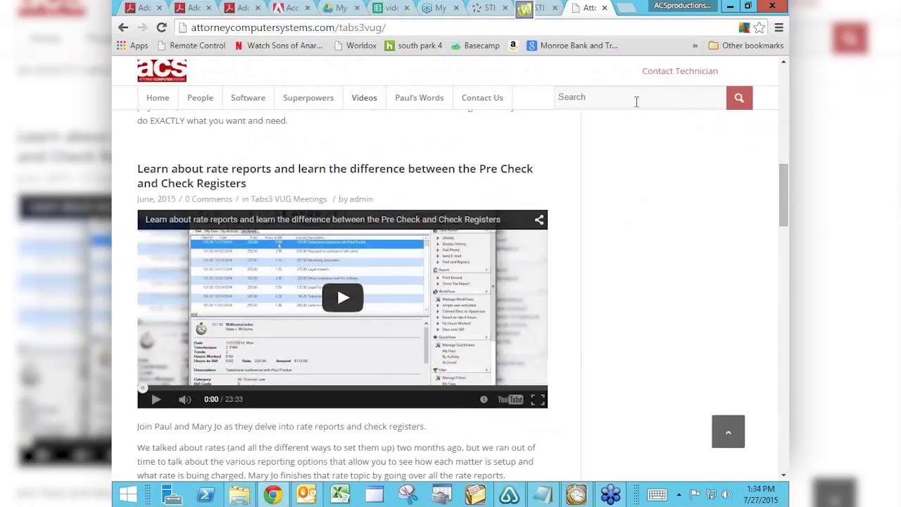
# Search the website for "email"
pyautogui.click(636, 101)
pyautogui.write('email')
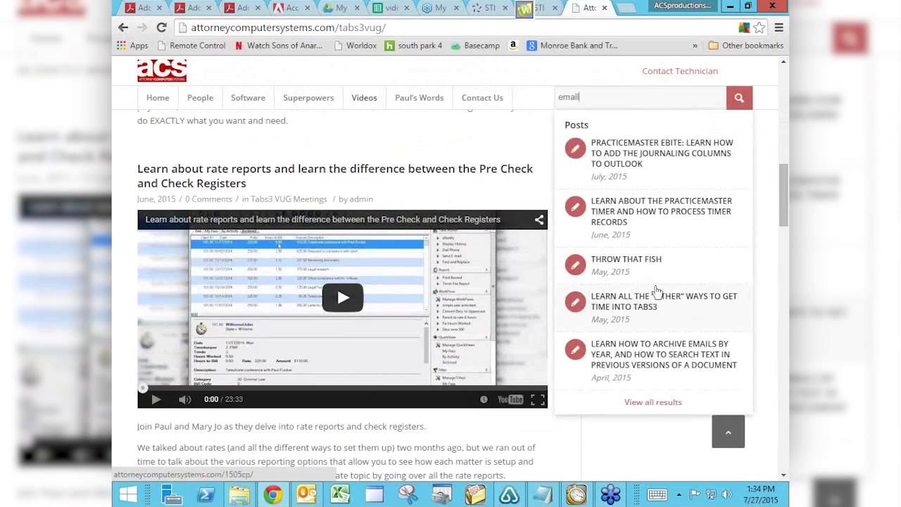
# Open the full list of website search results for "email" and look through the matching posts
pyautogui.click(739, 97)
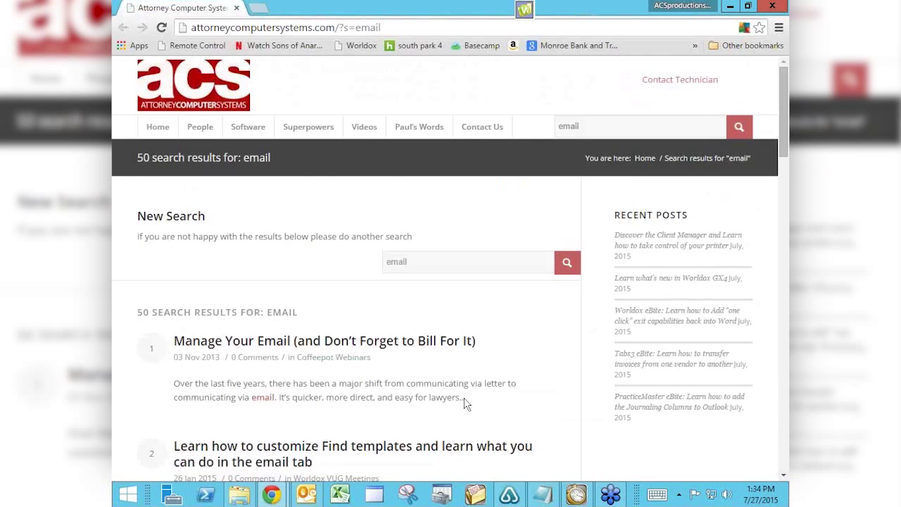
pyautogui.scroll(-3, 464, 403)
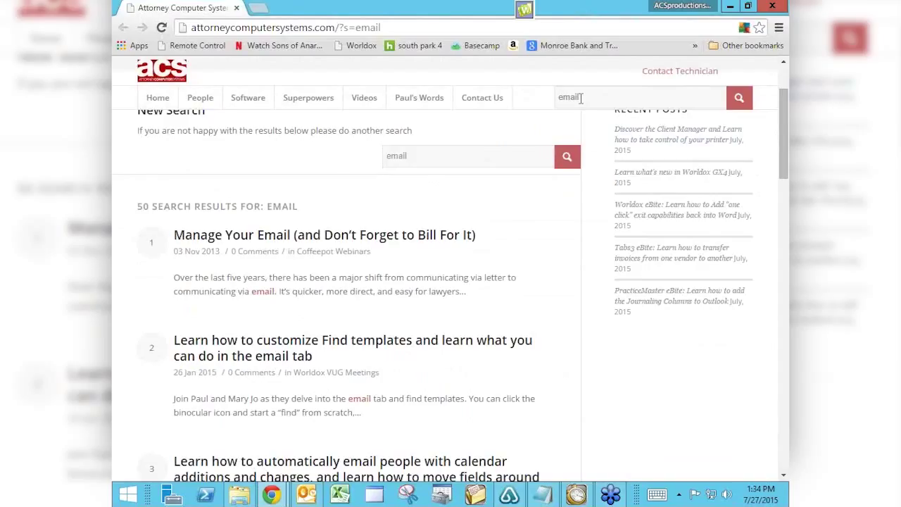
# Switch to Tabs3, set the Client Manager shortcuts to Customize, and view the reports assignable to the Transaction File List shortcut
pyautogui.hotkey('alt', 'Tab')
pyautogui.press('Home')
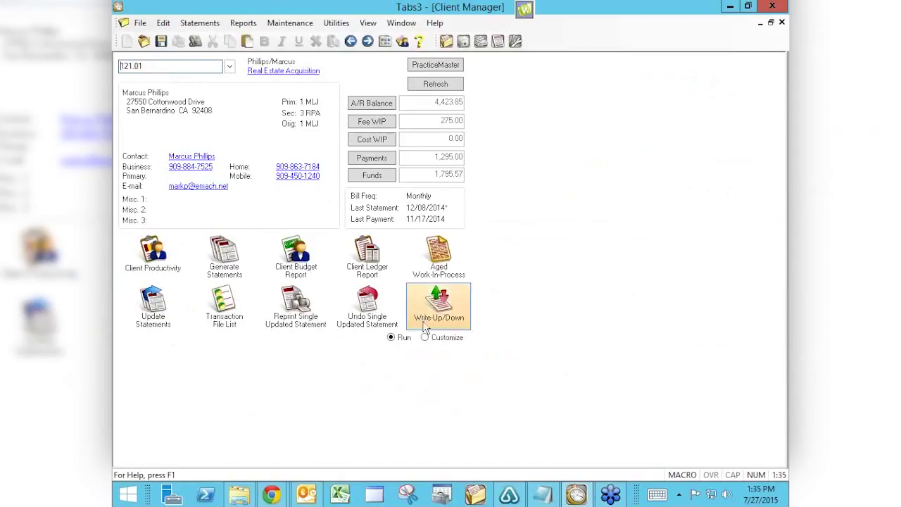
pyautogui.click(425, 339)
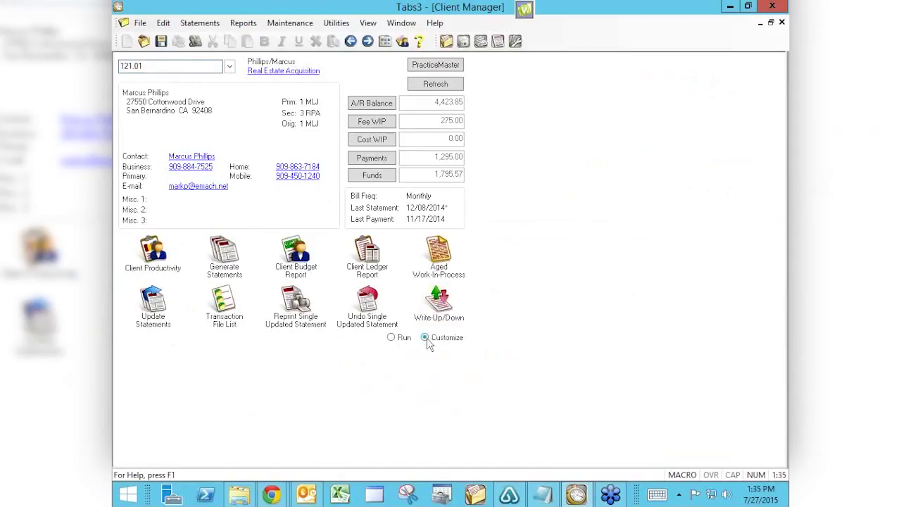
pyautogui.click(225, 307)
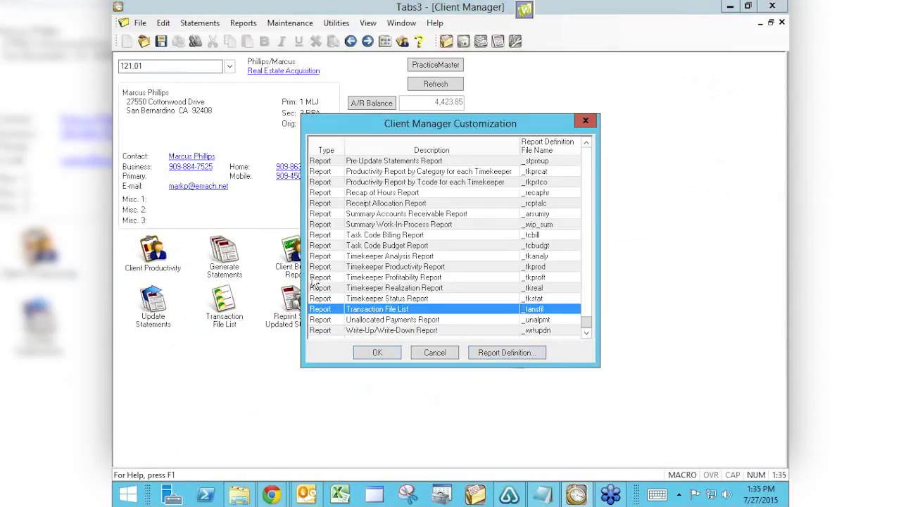
pyautogui.click(428, 352)
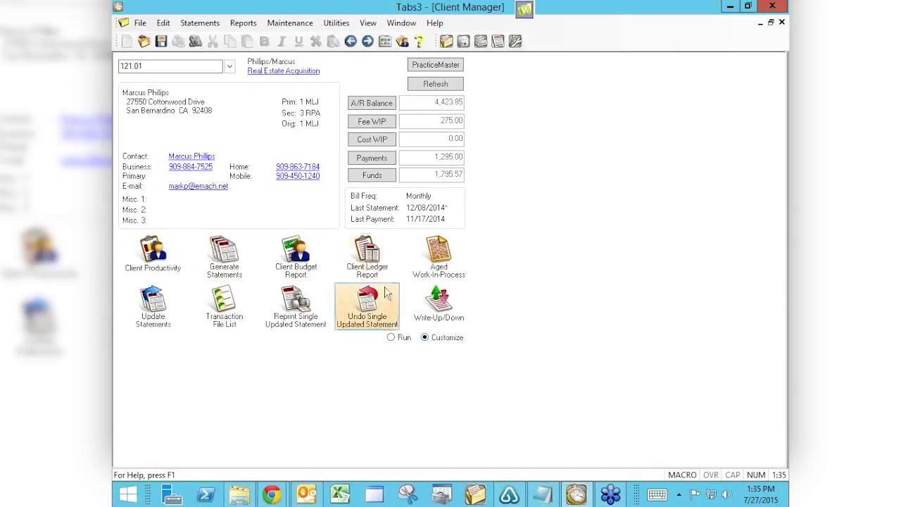
# View the report definition behind the Client Ledger Report shortcut, then return to Client Manager
pyautogui.click(367, 266)
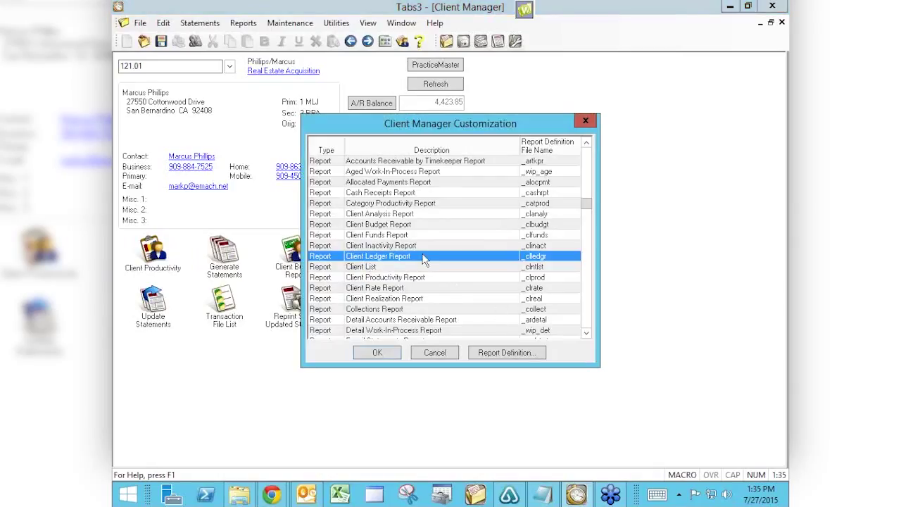
pyautogui.click(504, 353)
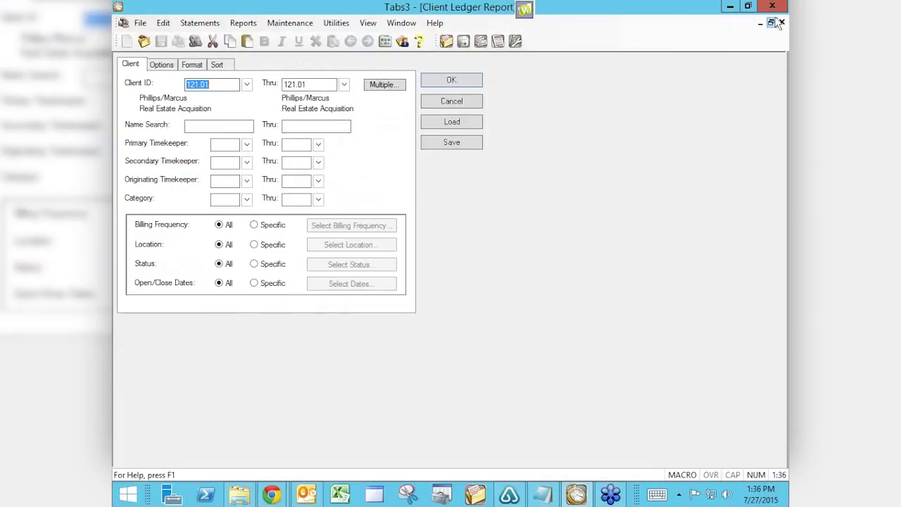
pyautogui.click(623, 279)
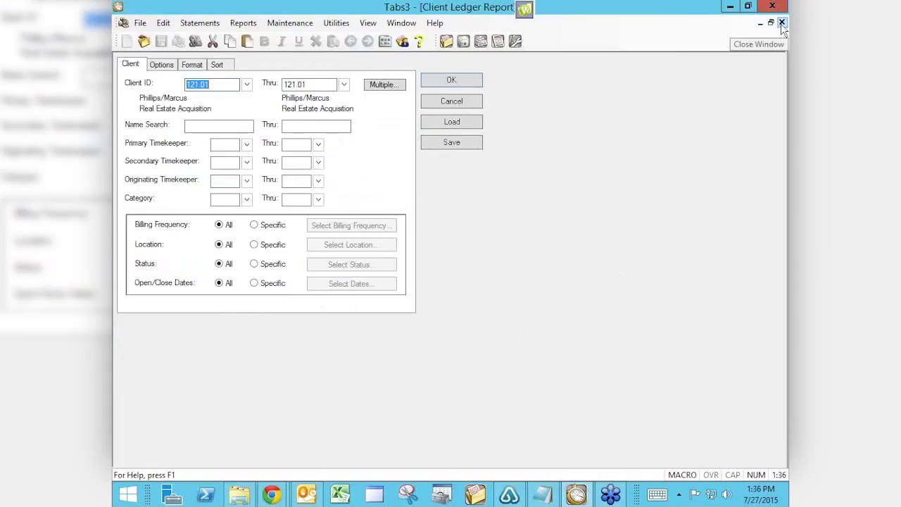
pyautogui.click(438, 104)
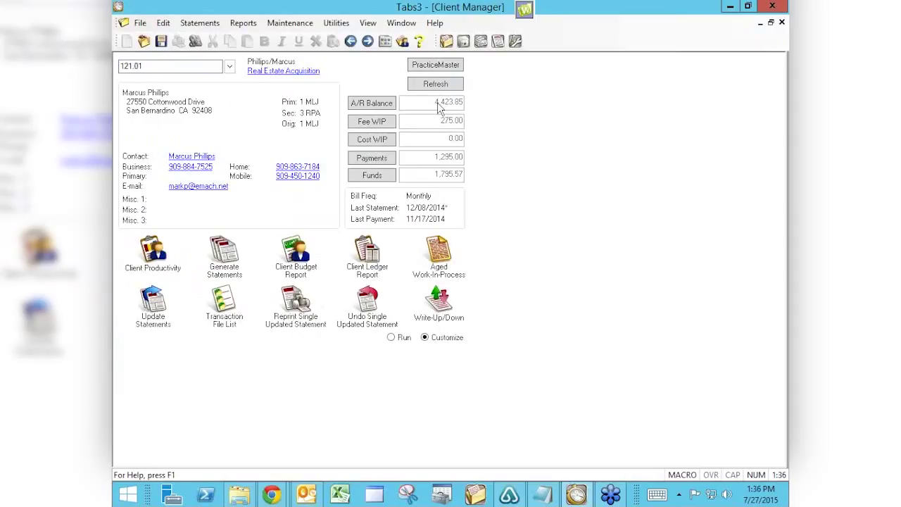